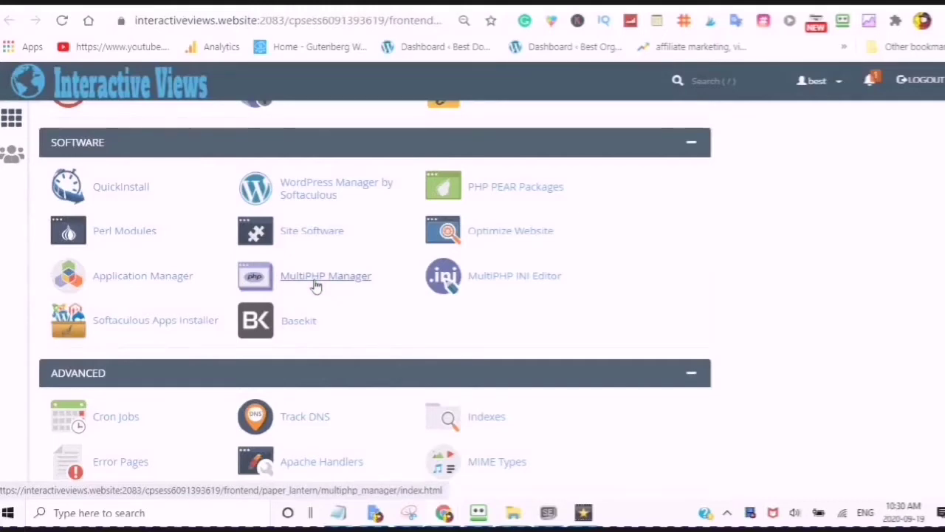
Scroll and browse the menus on the 'Hostgator Domain With Hosting' site page
scroll(318, 280, up, 1)
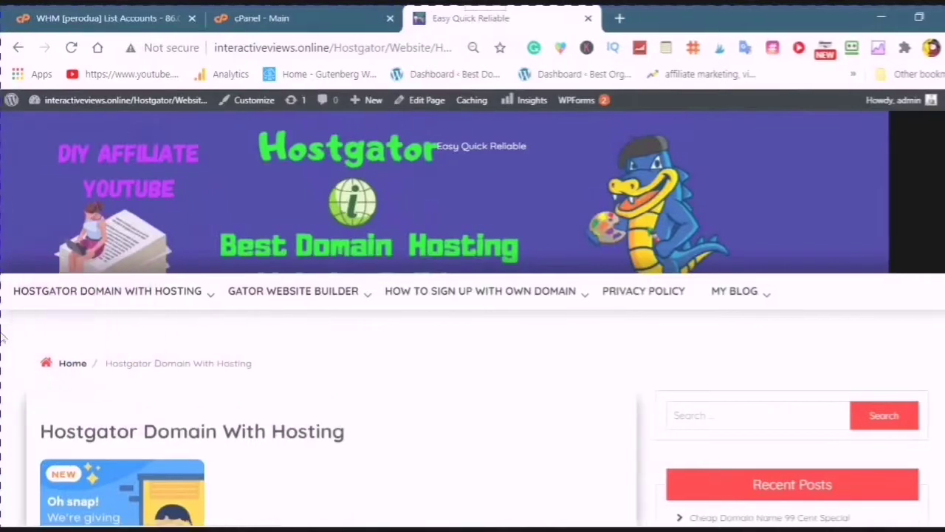
mouse_move(95, 296)
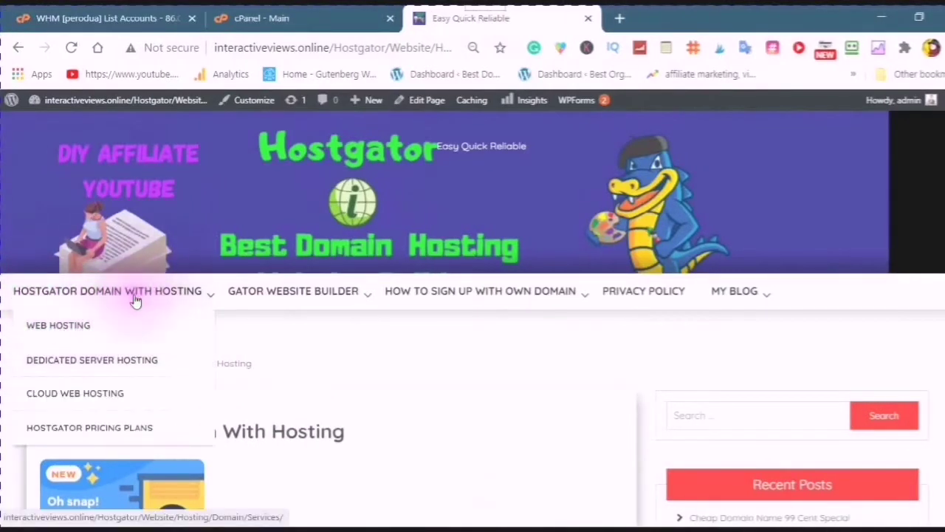
mouse_move(438, 300)
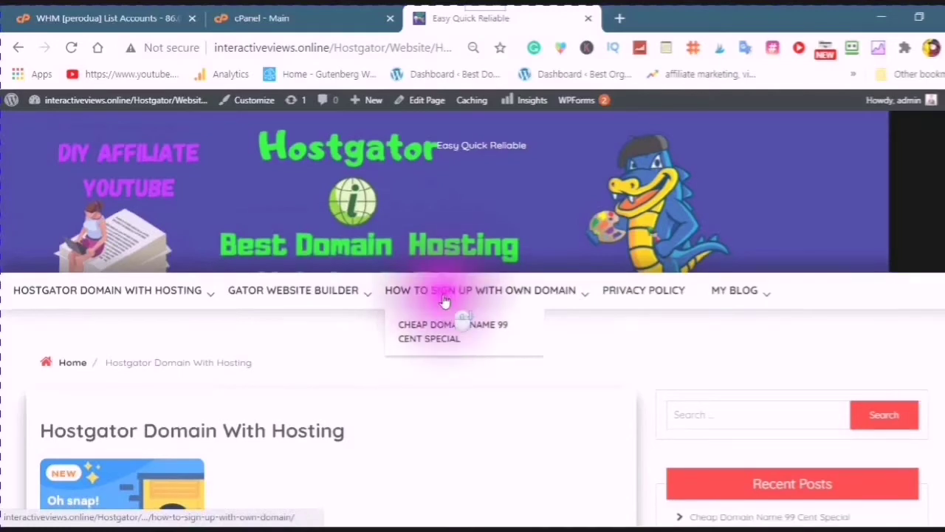
scroll(445, 302, down, 1)
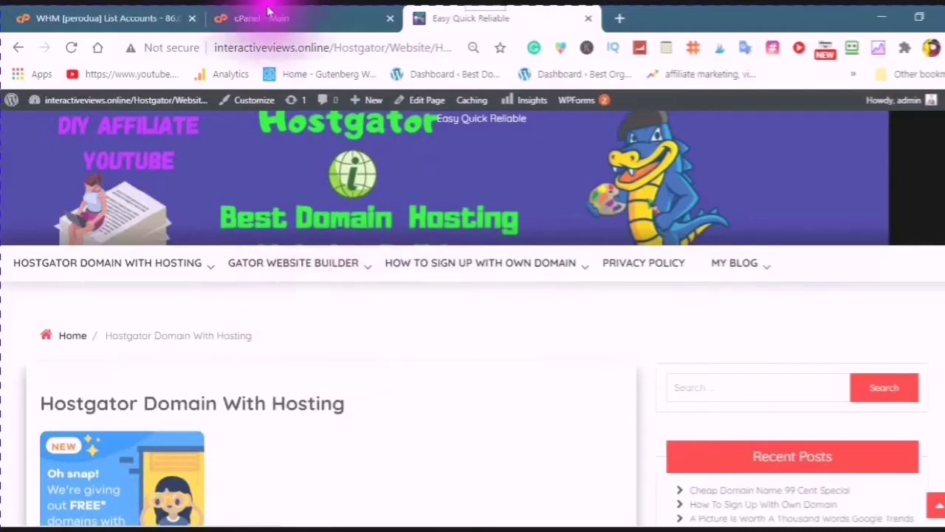
Return to cPanel and open QuickInstall from the Software section in a new tab
click(286, 21)
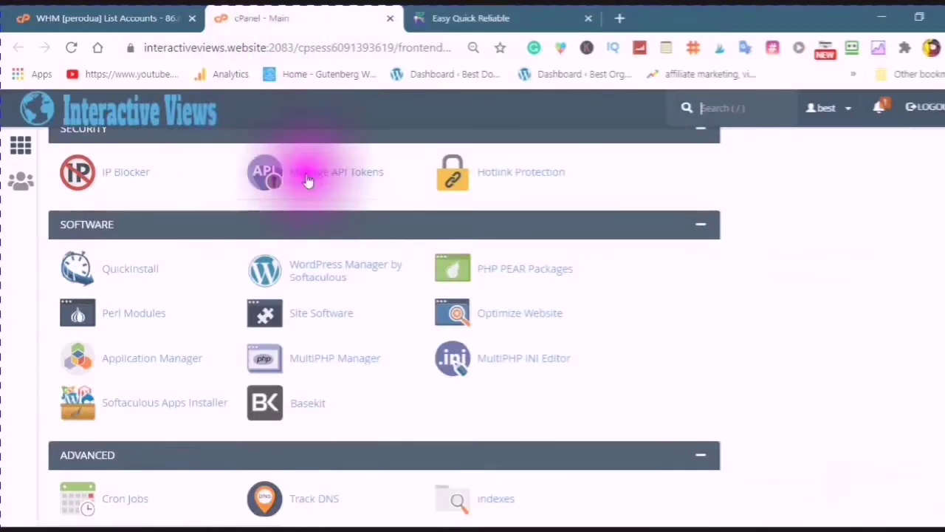
scroll(325, 223, up, 2)
scroll(325, 223, down, 2)
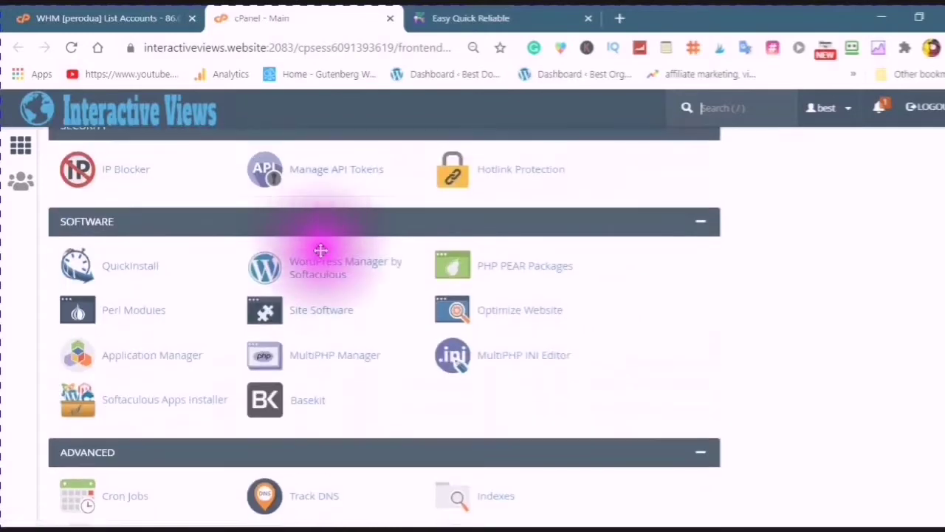
scroll(295, 295, up, 1)
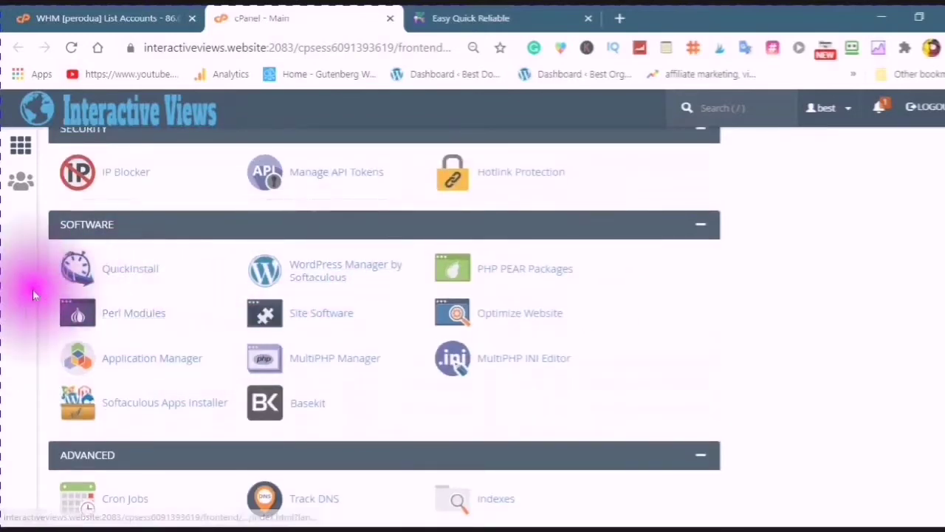
click(123, 270)
click(124, 271)
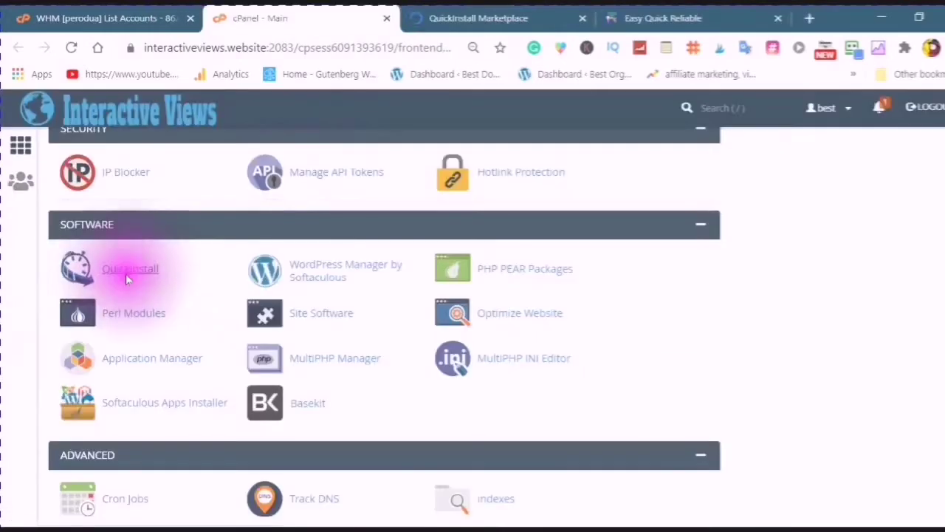
In QuickInstall, browse One Click Installs and start the free WordPress install
click(430, 20)
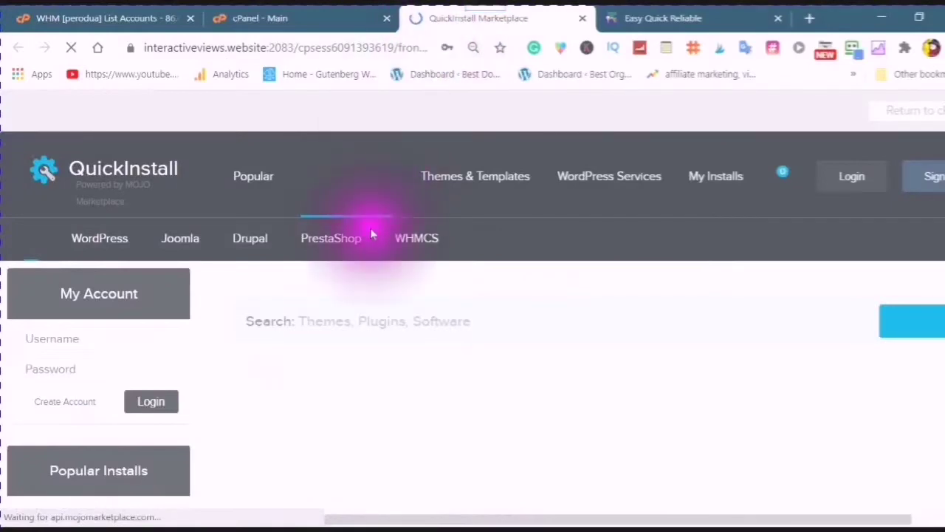
mouse_move(368, 228)
mouse_down()
mouse_move(249, 195)
mouse_move(274, 221)
mouse_move(264, 221)
mouse_move(257, 246)
mouse_up()
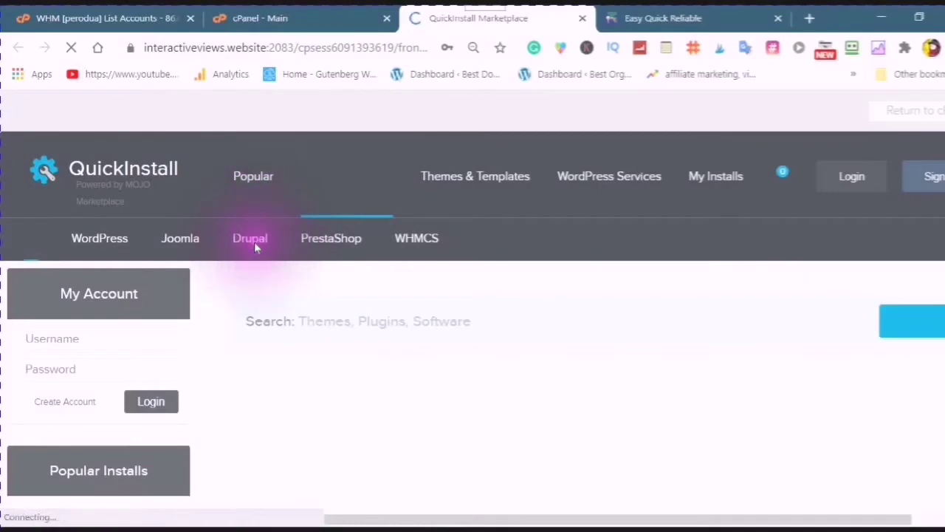
click(254, 241)
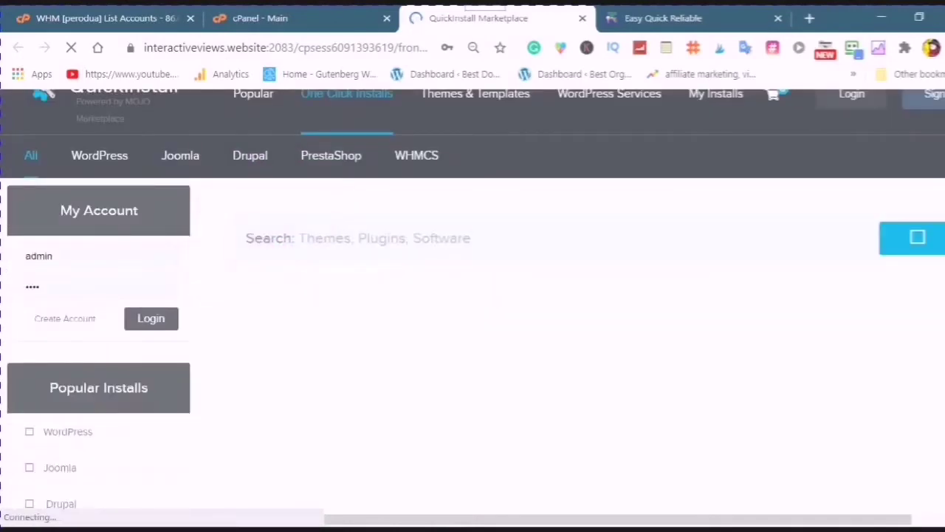
click(353, 149)
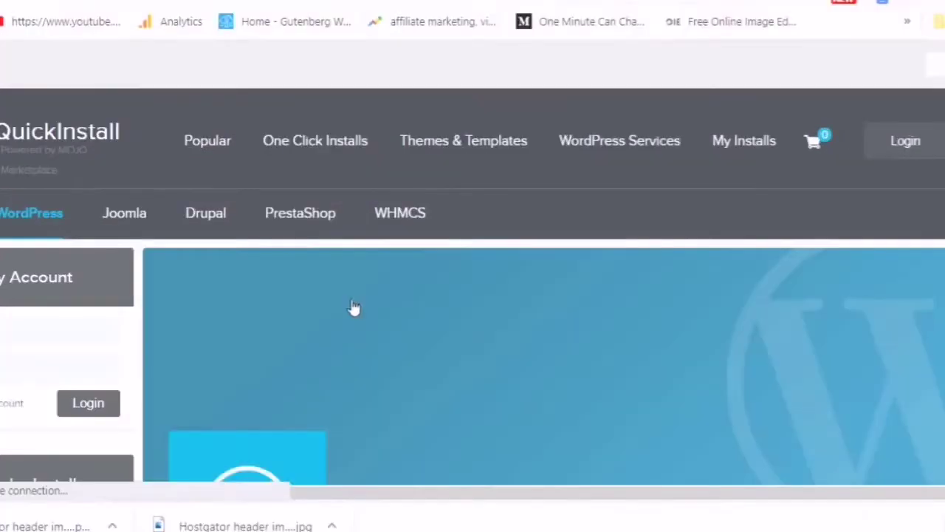
scroll(381, 297, down, 1)
scroll(354, 308, down, 6)
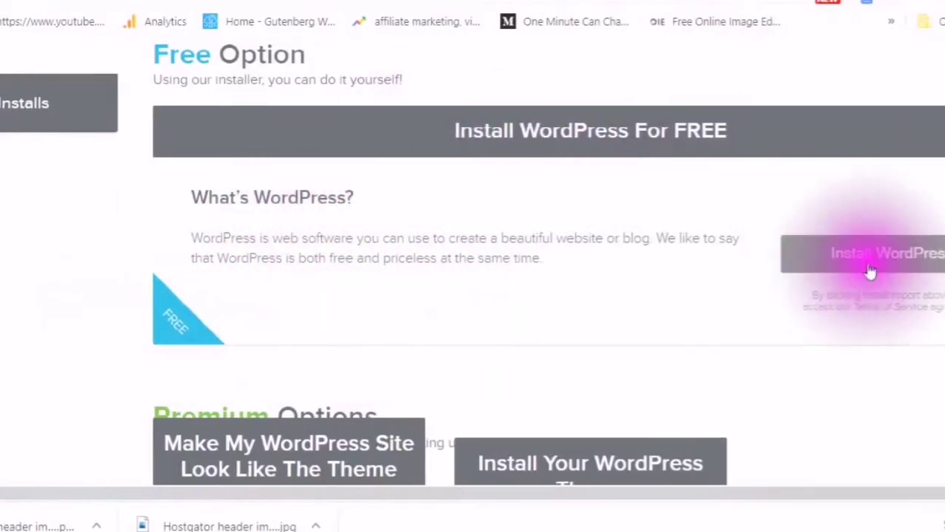
click(872, 272)
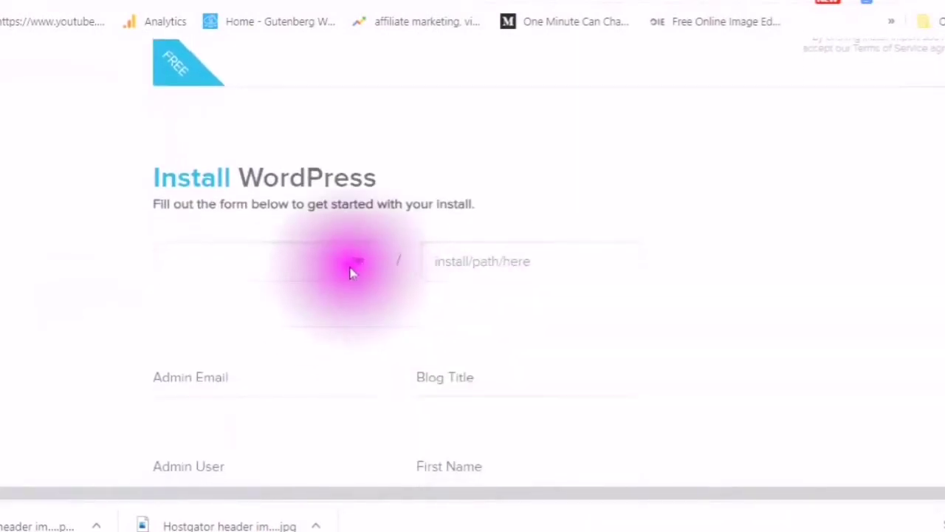
Choose bestdogfood.life, enter the admin e-mail and blog title 'Best Dog Food'
click(357, 264)
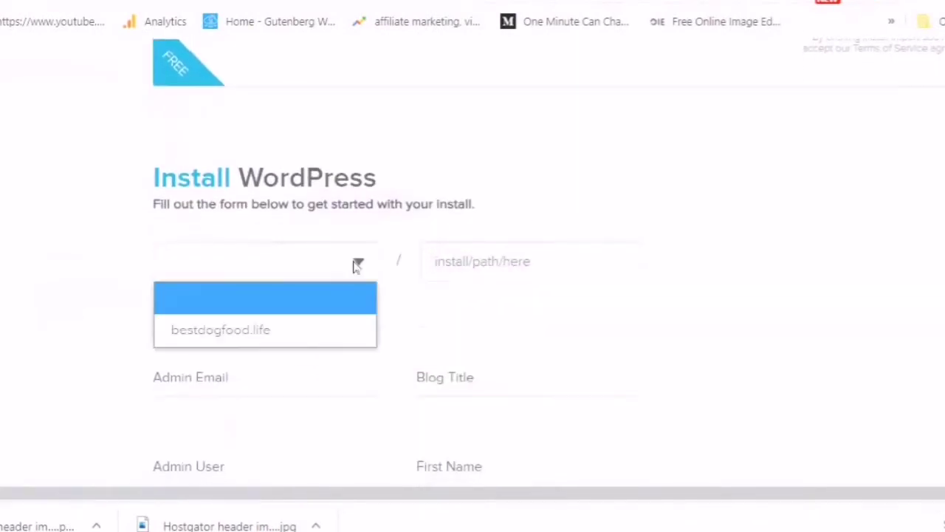
click(295, 327)
scroll(305, 296, down, 1)
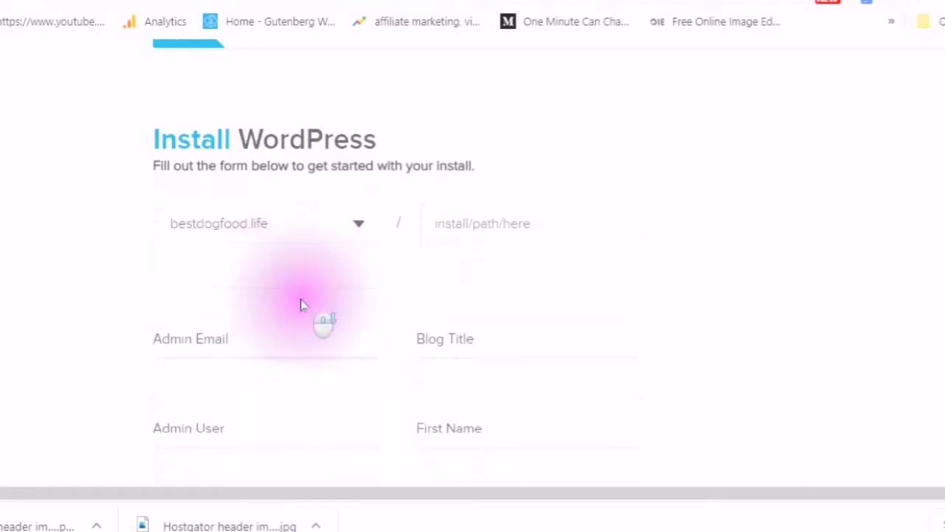
click(224, 320)
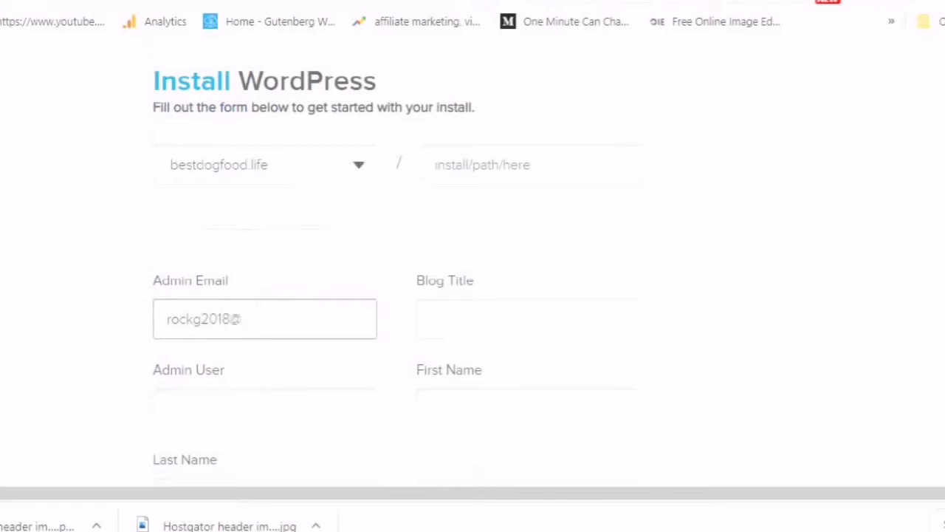
text(mail.com)
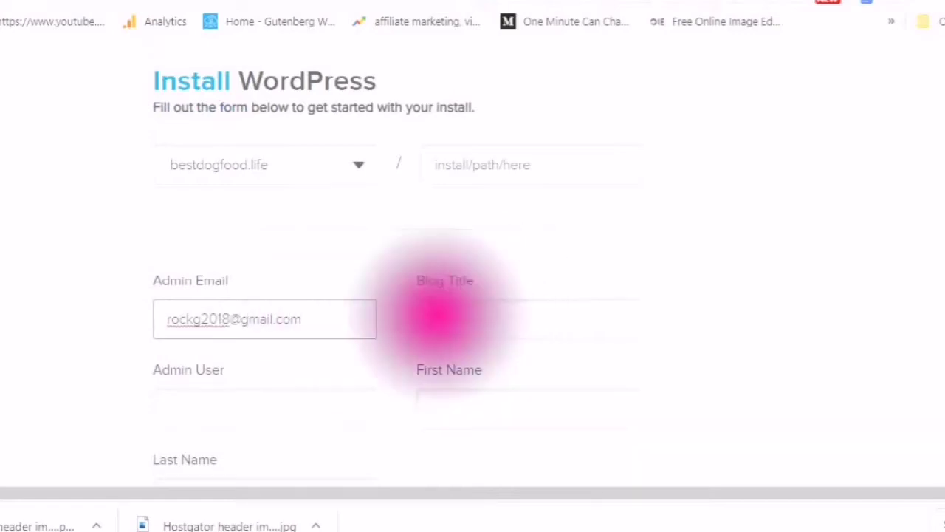
click(443, 319)
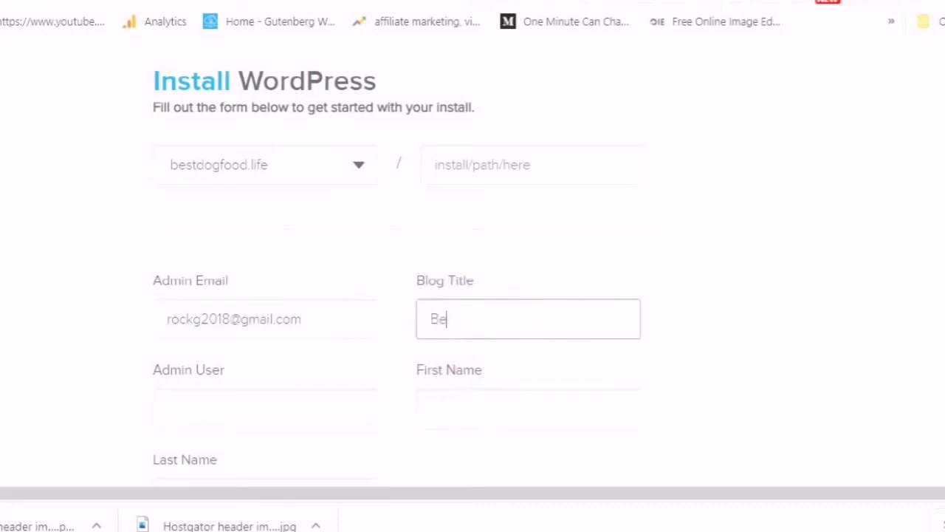
text(Best Dog Food)
Set admin user 'admin', enter the owner's first and last name, and install
scroll(190, 305, down, 2)
click(190, 306)
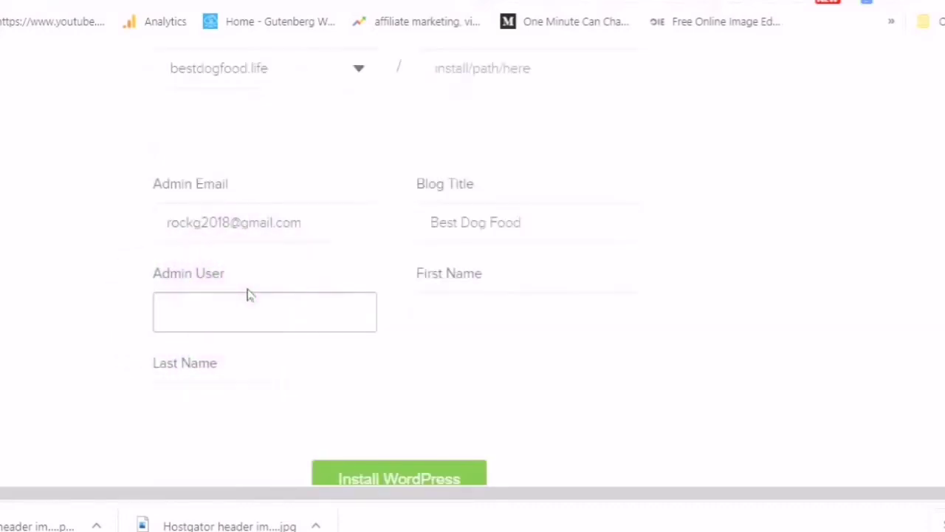
text(admin)
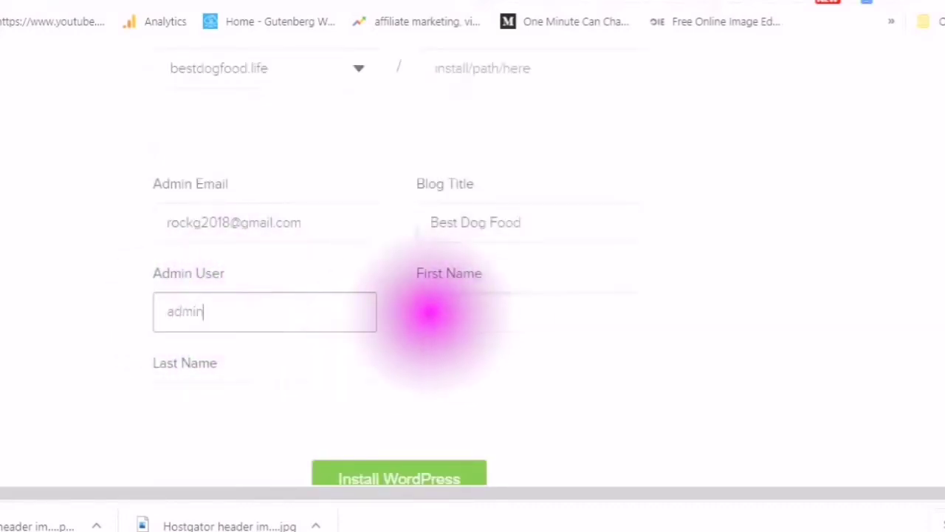
click(428, 312)
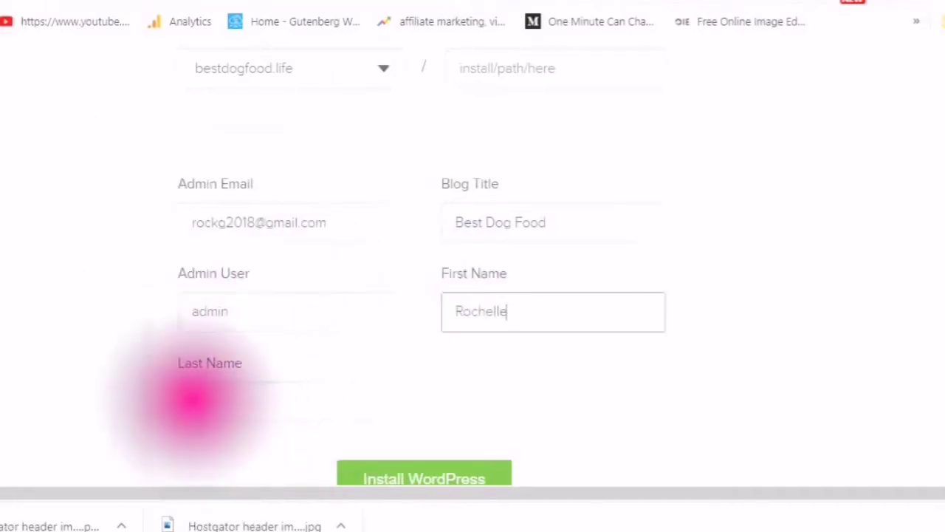
click(198, 396)
text(Hayes)
scroll(391, 394, down, 2)
click(391, 395)
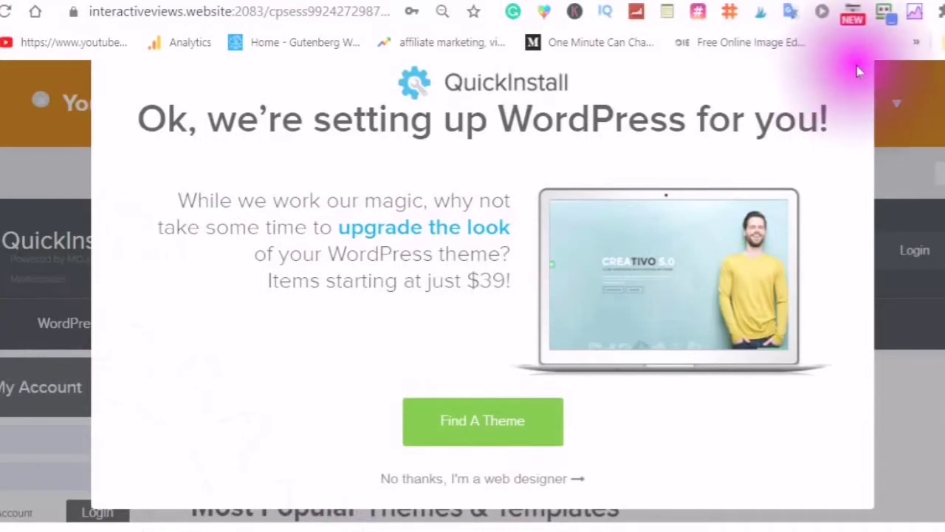
Dismiss the theme popup and select the new install's admin URL, username and password
click(859, 67)
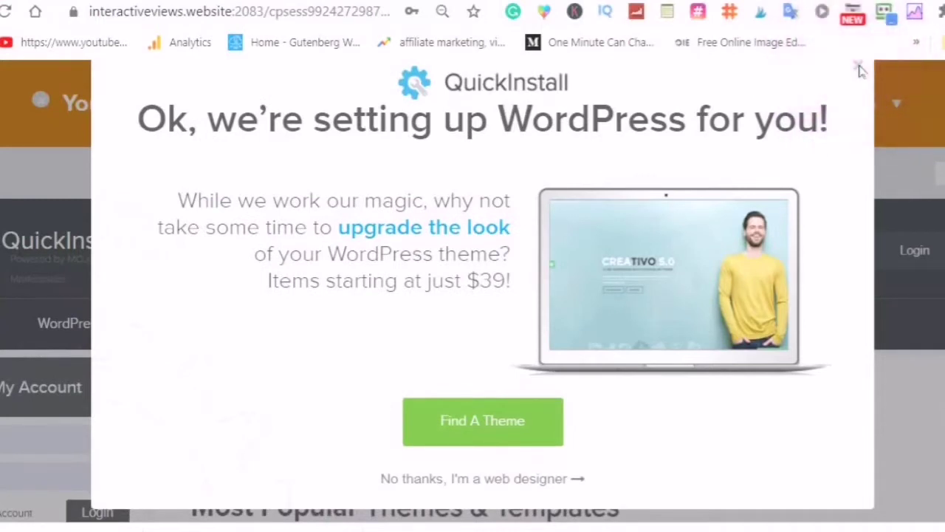
click(859, 67)
click(878, 106)
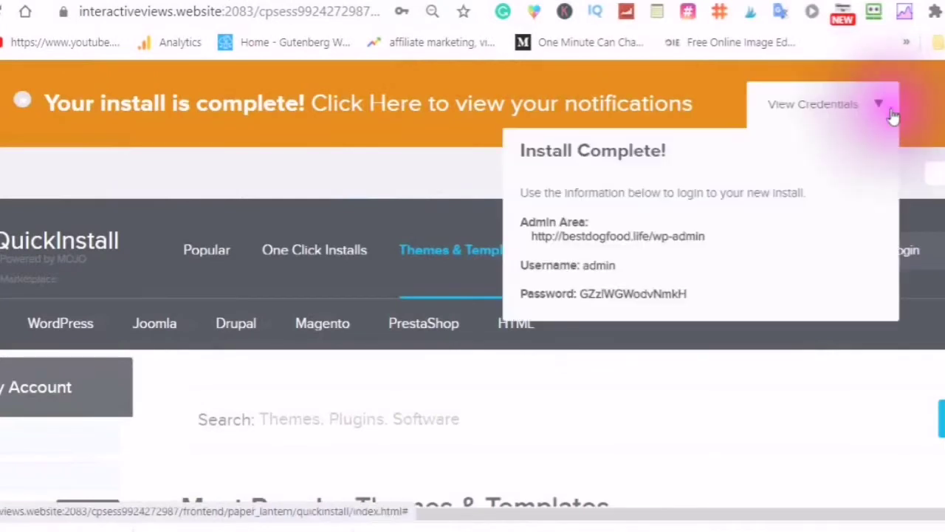
drag(748, 193, 805, 194)
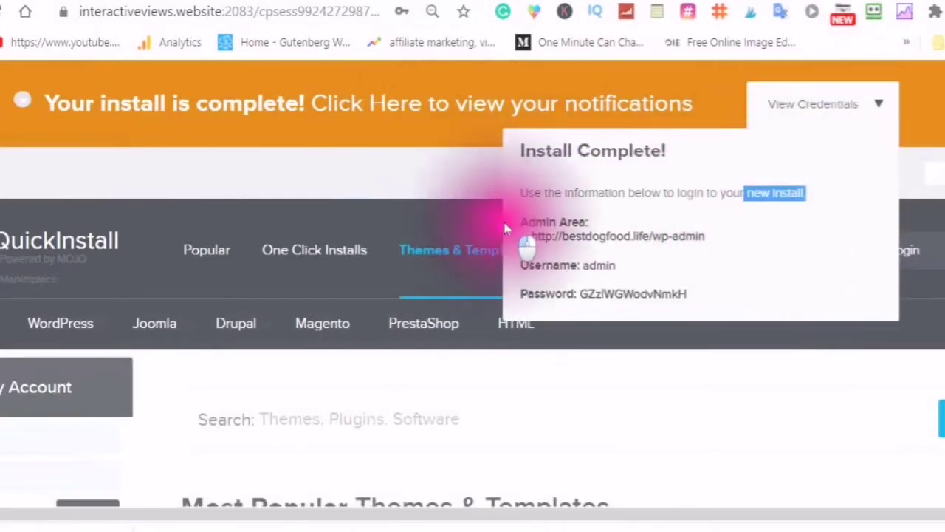
drag(505, 229, 401, 485)
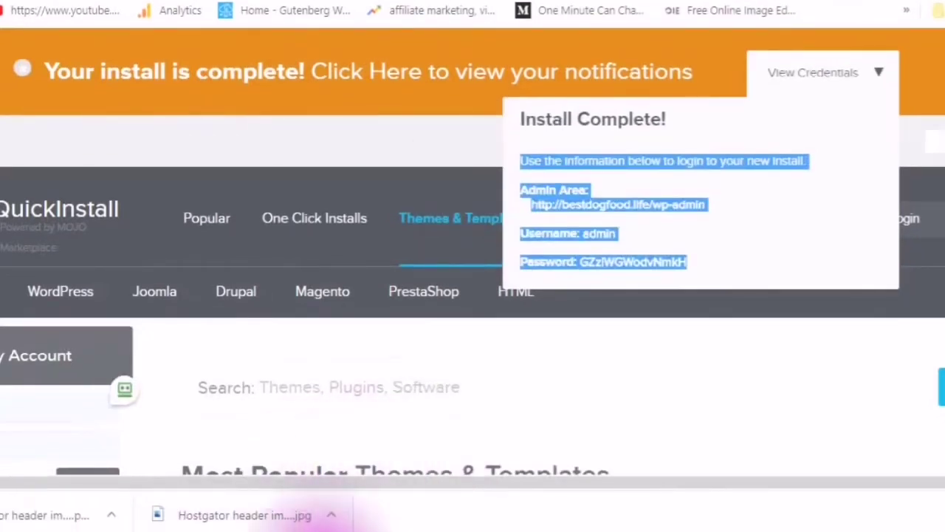
Paste the install credentials into Notepad on a new line below the nameservers
click(596, 477)
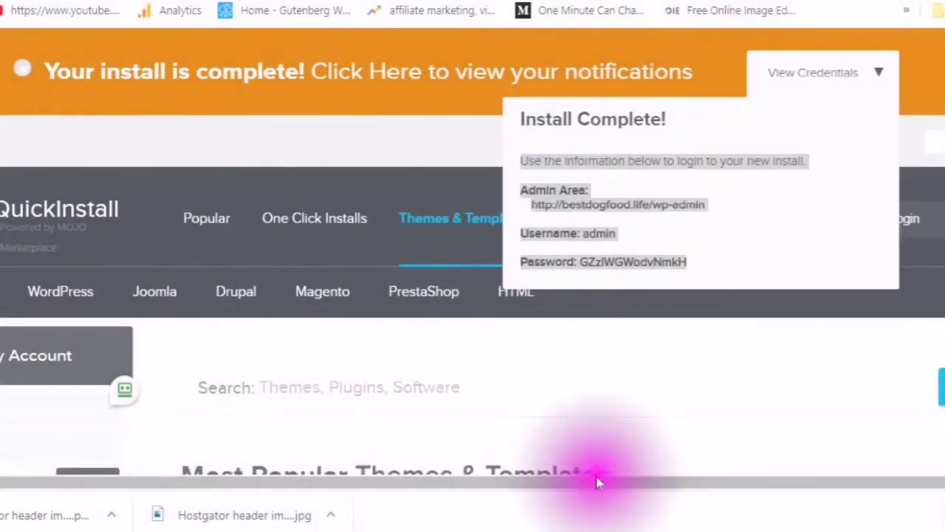
click(834, 224)
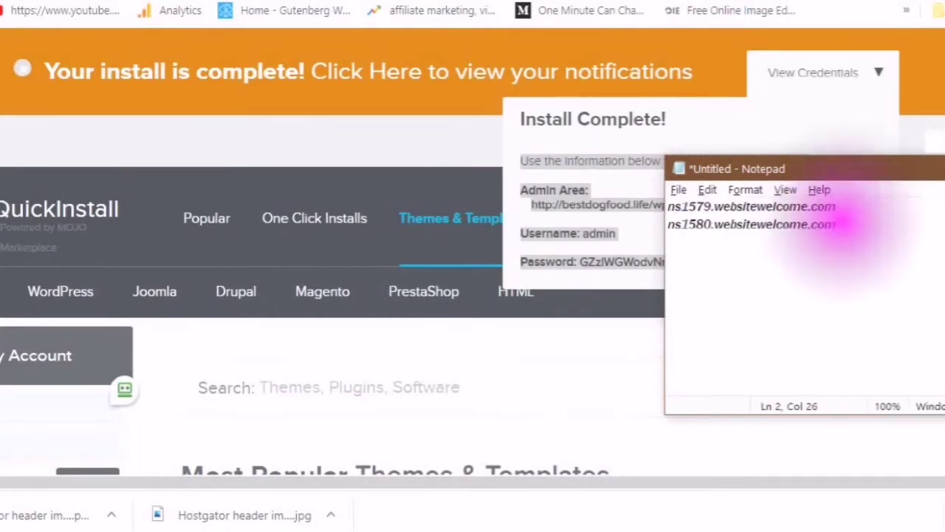
key(Return)
key(Return)
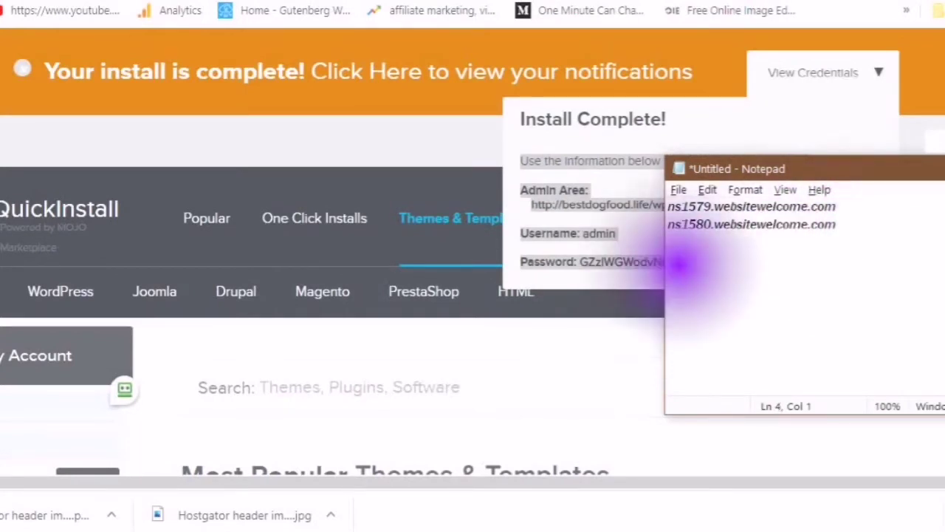
right_click(681, 267)
click(549, 340)
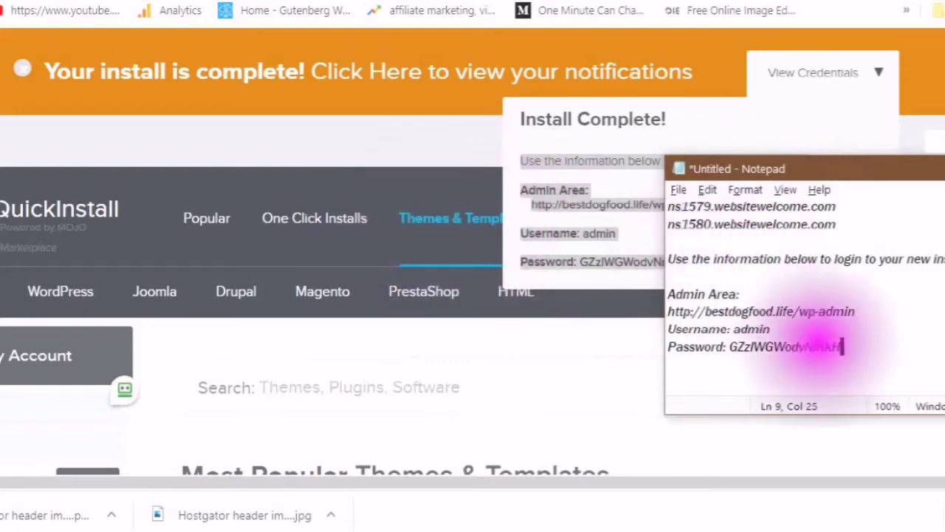
Select and copy the password value from the Notepad notes
click(728, 347)
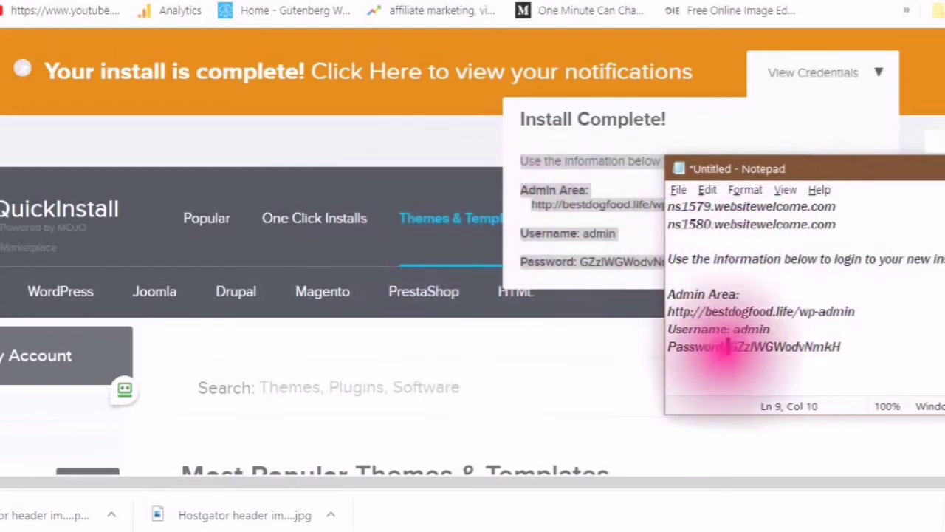
drag(727, 358, 812, 347)
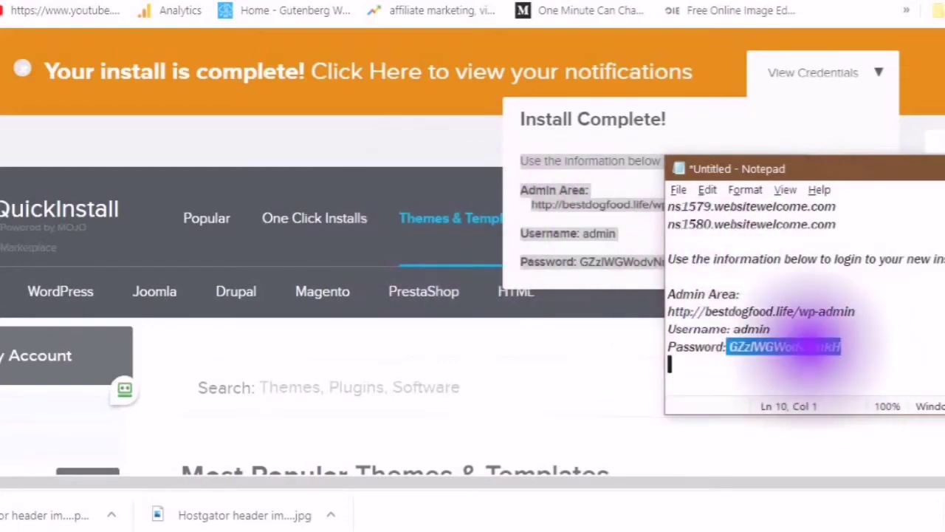
right_click(809, 347)
click(612, 147)
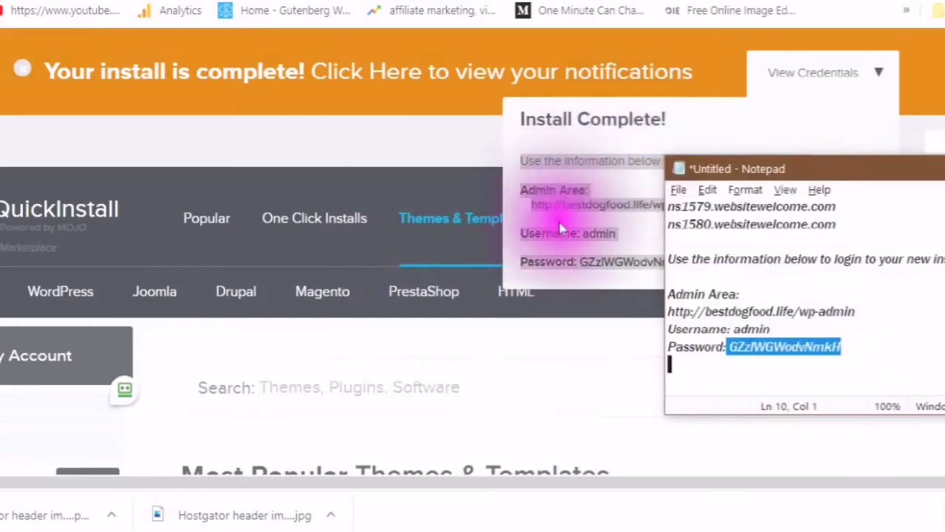
click(451, 151)
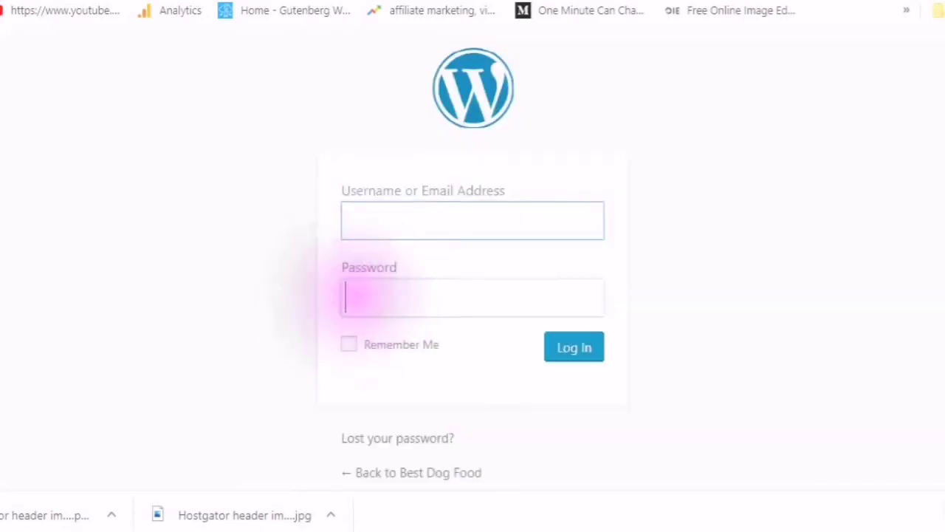
Log in to the WordPress admin with the copied password and username, with Remember Me ticked
right_click(358, 297)
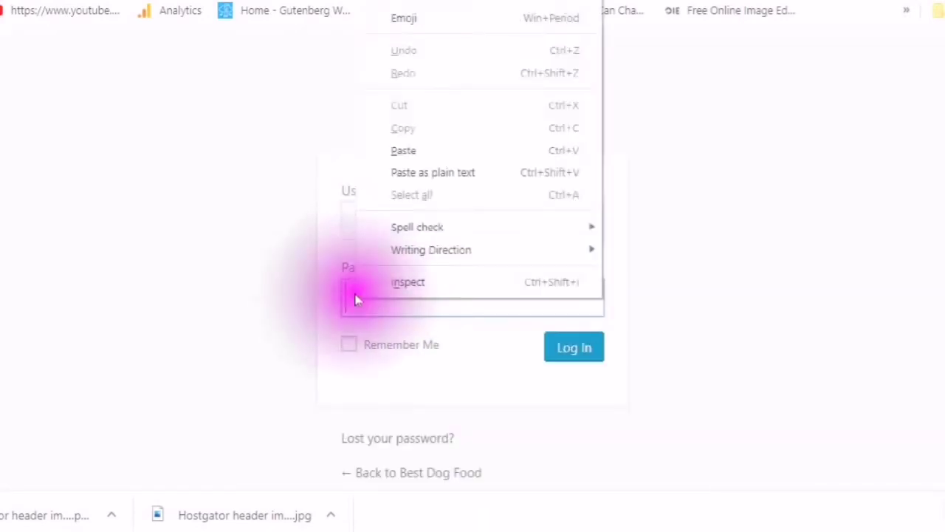
click(410, 151)
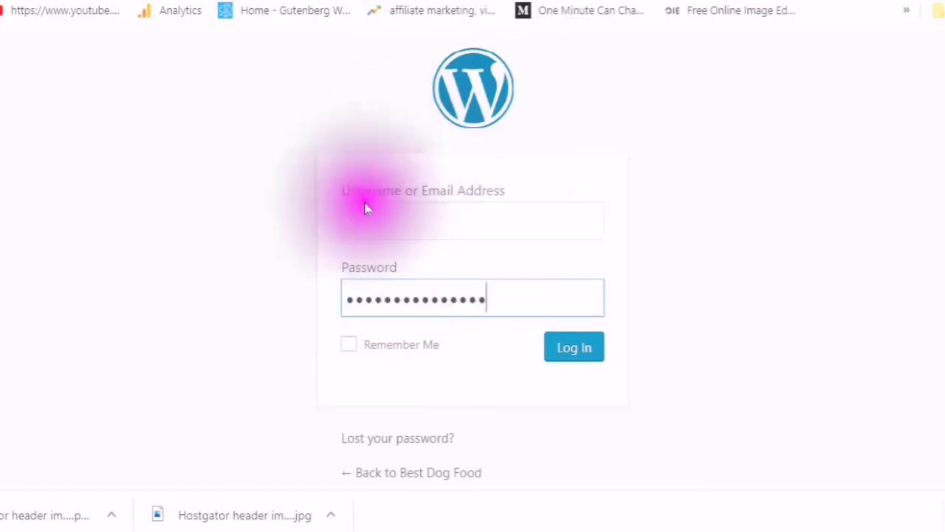
click(445, 214)
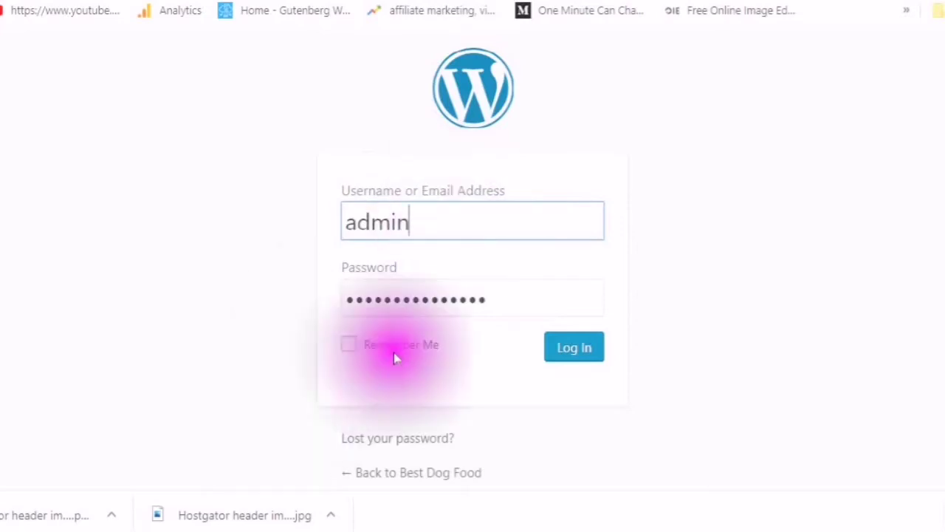
click(350, 346)
click(576, 348)
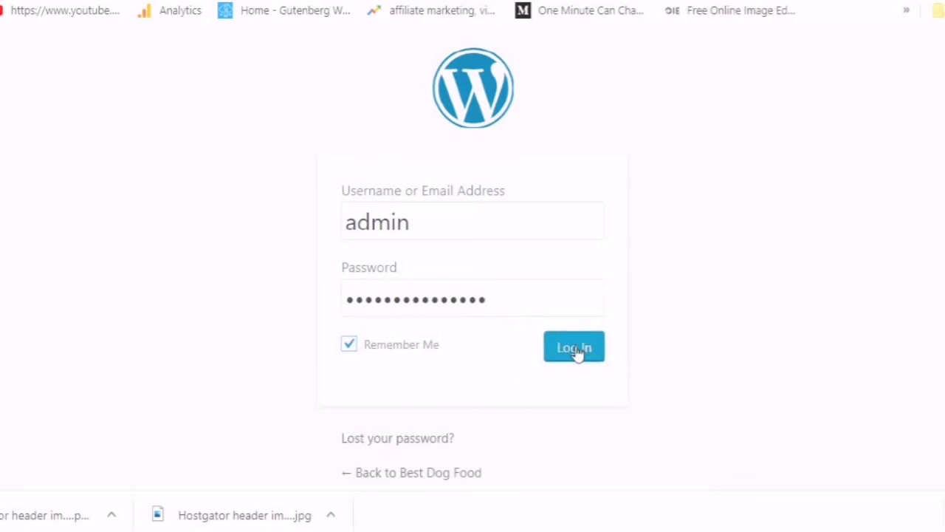
click(576, 349)
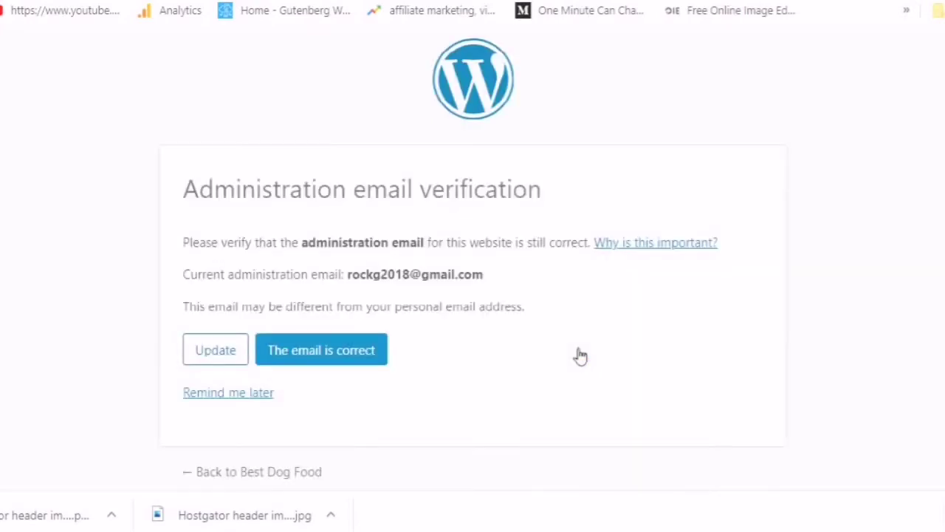
Confirm the administration email is correct and scroll through the dashboard notices
click(322, 359)
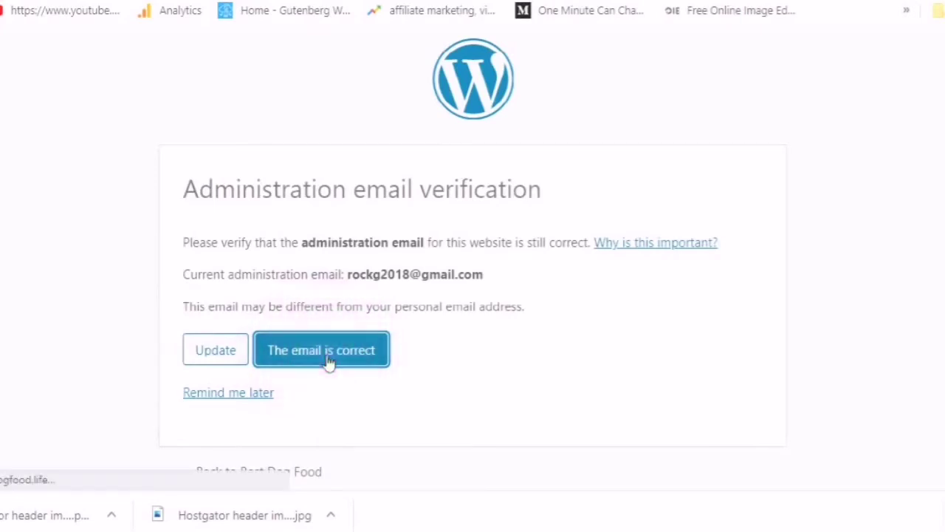
click(329, 362)
click(329, 361)
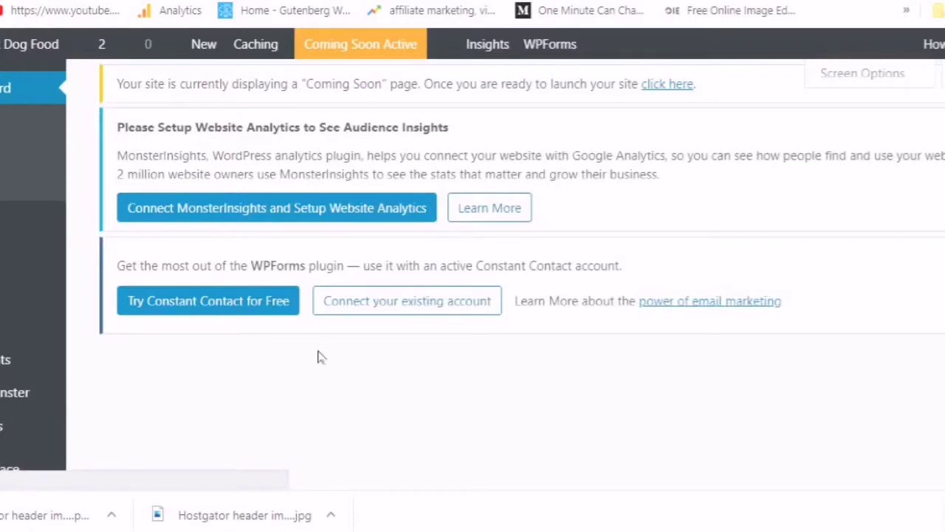
click(422, 119)
scroll(413, 194, down, 1)
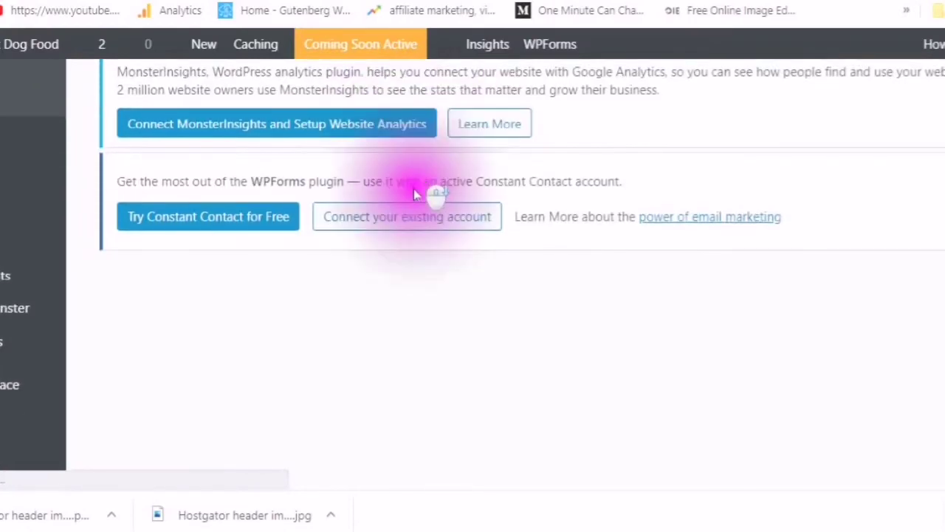
scroll(399, 268, up, 1)
scroll(395, 268, down, 1)
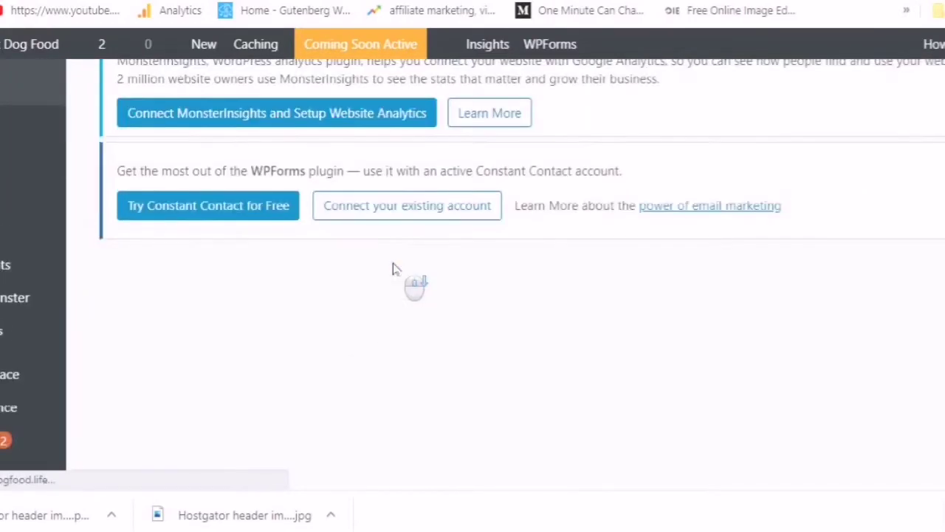
scroll(397, 295, down, 5)
scroll(394, 296, up, 3)
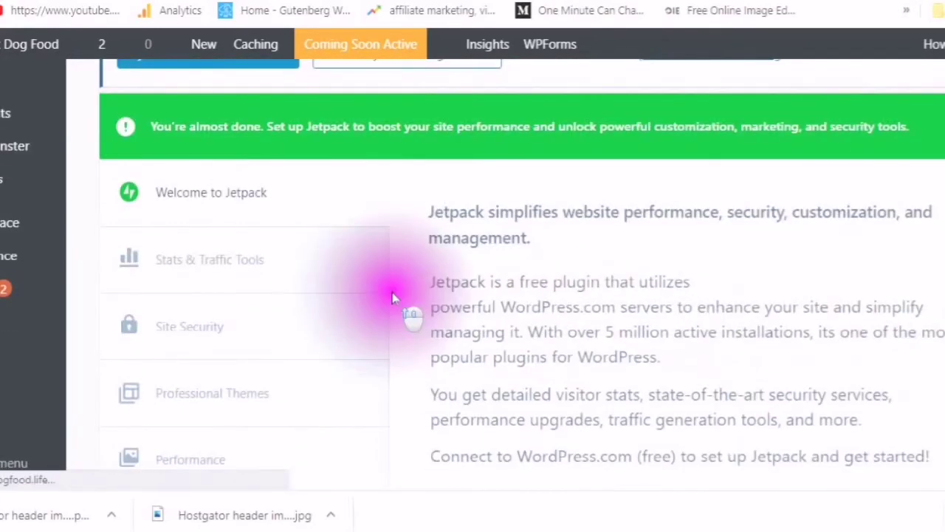
scroll(394, 297, up, 3)
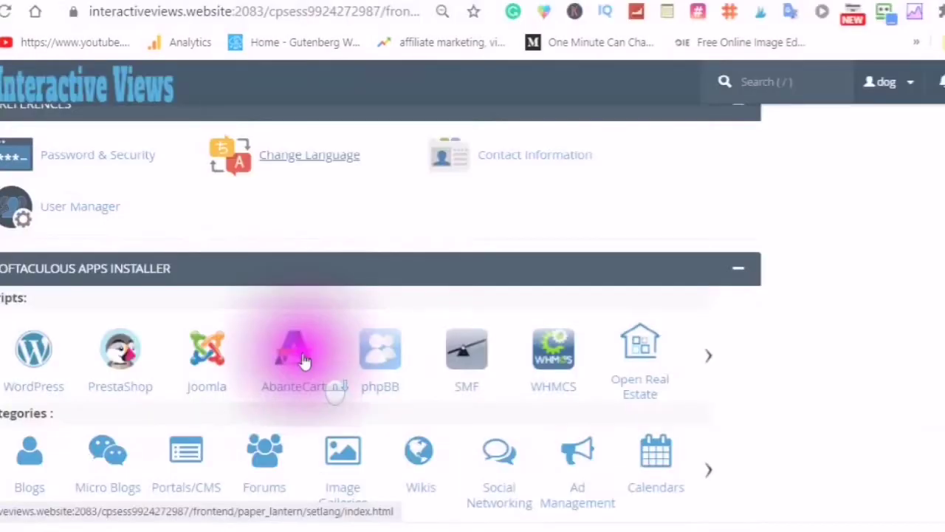
Open the WordPress page from QuickInstall's One Click Installs
scroll(302, 359, down, 1)
click(302, 359)
scroll(299, 358, up, 1)
click(296, 356)
scroll(296, 351, up, 10)
scroll(317, 376, down, 2)
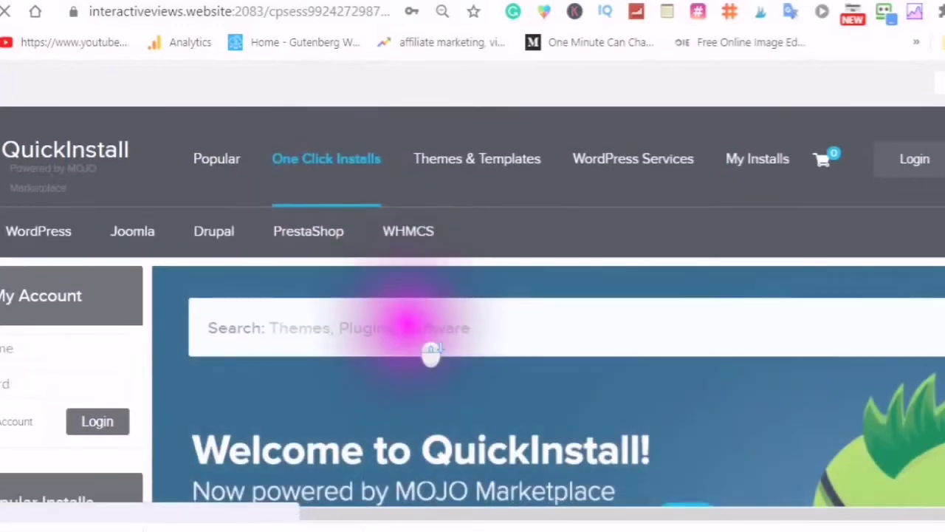
scroll(426, 317, down, 5)
scroll(398, 361, down, 3)
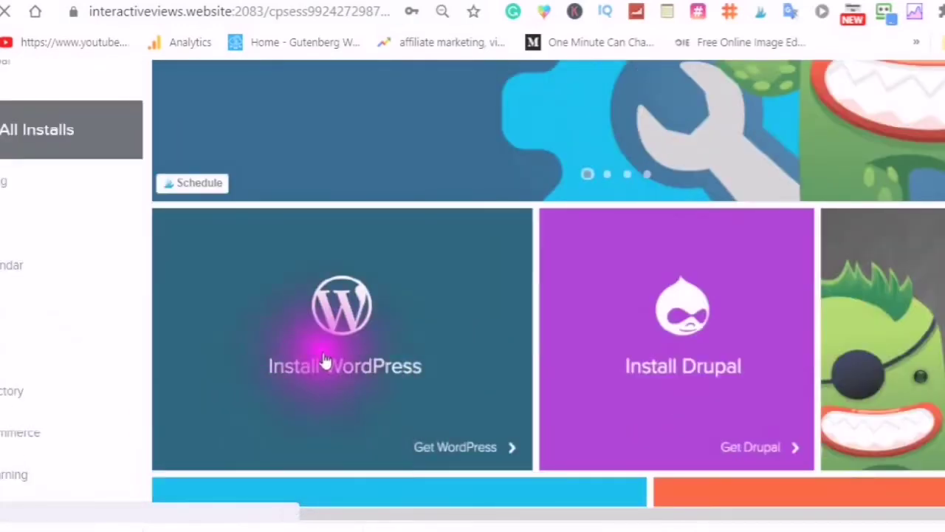
click(415, 336)
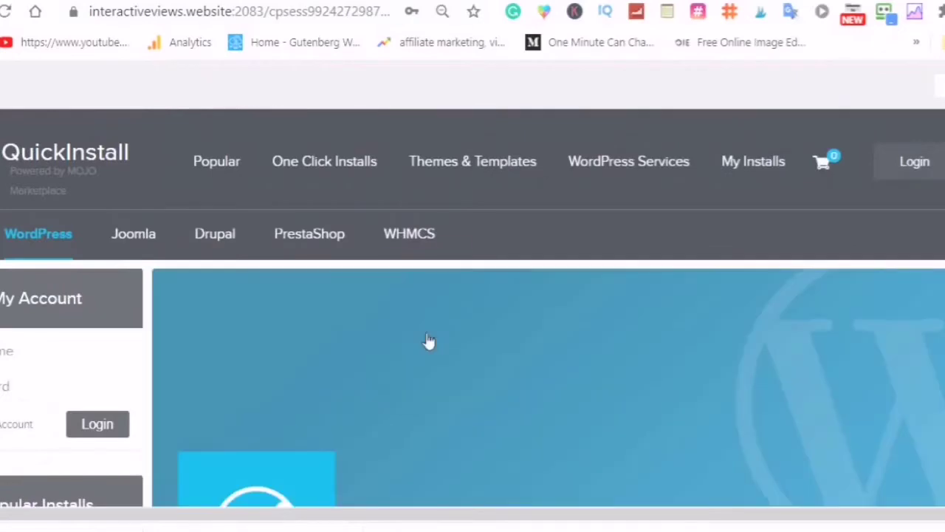
Open the install form for the free WordPress 5.0.3 (78.88 MB) option
scroll(434, 330, down, 2)
scroll(434, 331, down, 5)
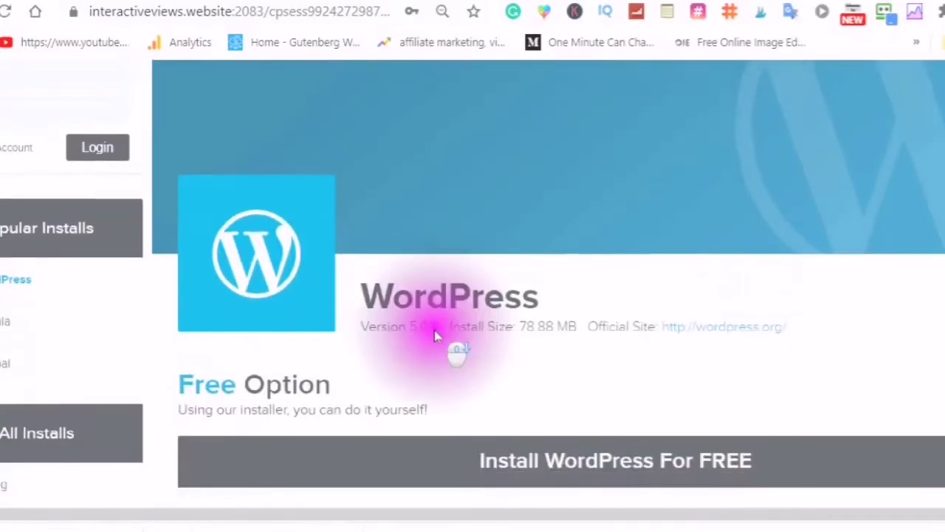
scroll(414, 340, up, 6)
scroll(393, 339, down, 2)
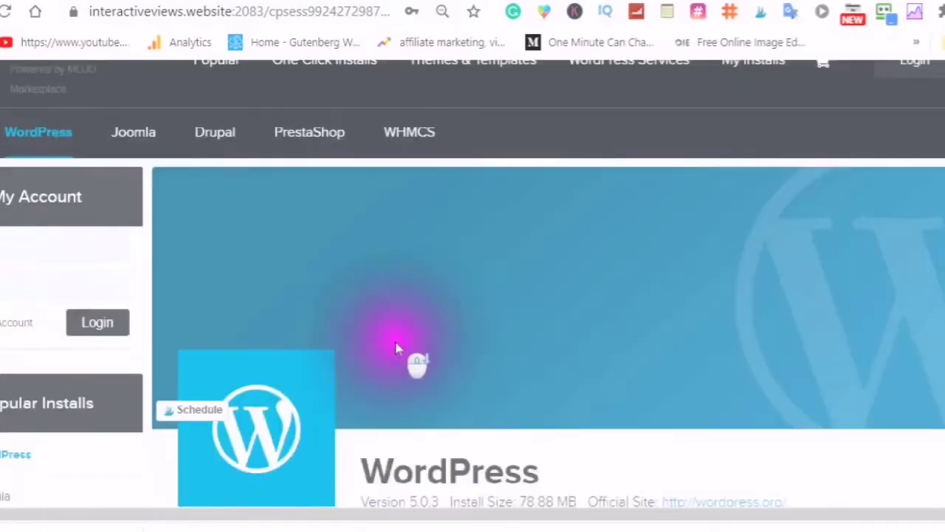
scroll(394, 341, up, 1)
scroll(395, 347, down, 2)
scroll(397, 352, down, 3)
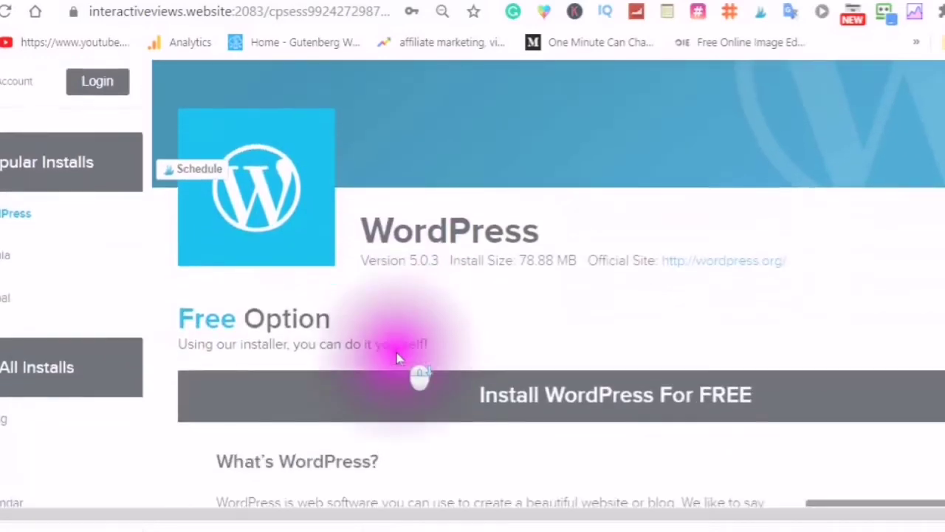
scroll(413, 369, down, 3)
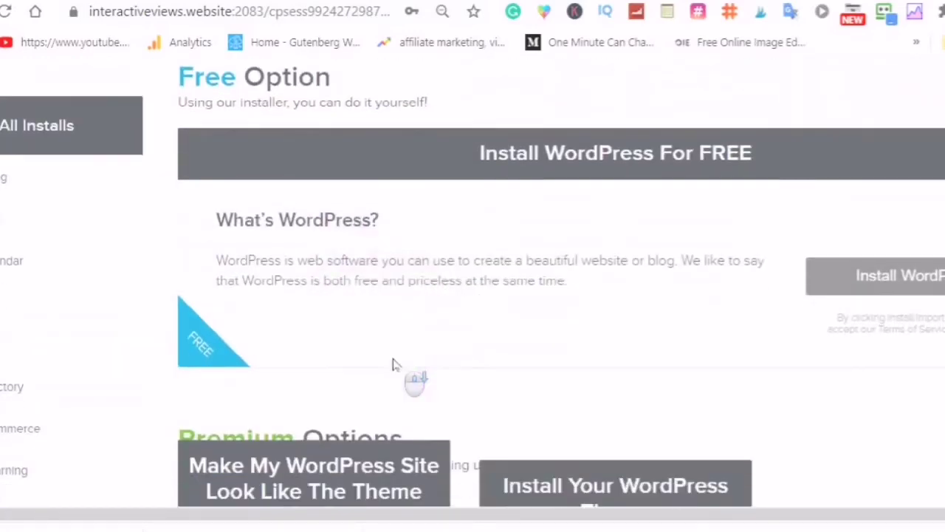
scroll(894, 288, up, 2)
scroll(707, 317, down, 2)
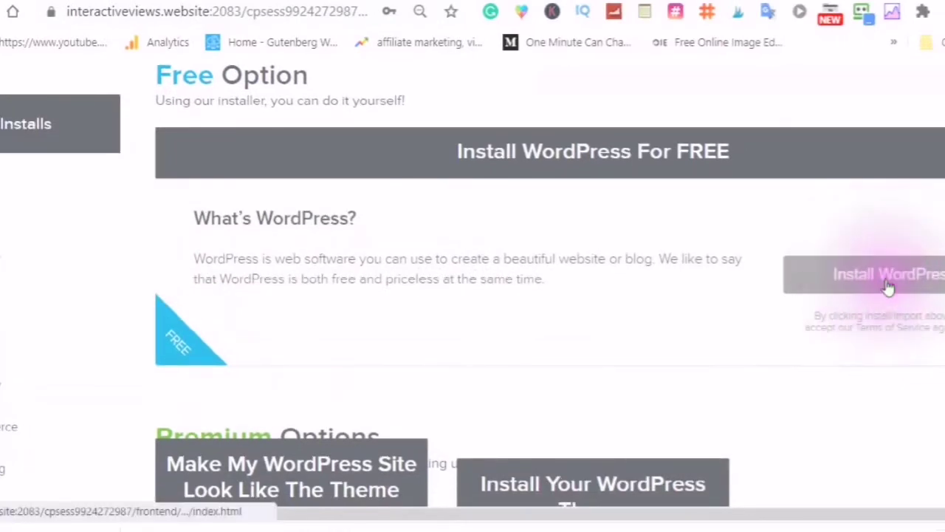
click(888, 287)
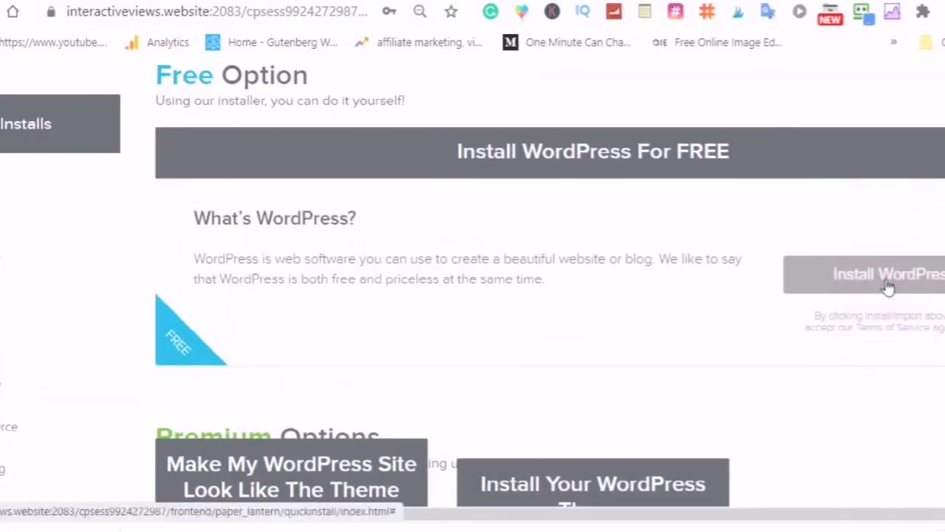
Choose bestdogfood.life as the domain, set the install path, and enter the admin e-mail
scroll(812, 258, down, 2)
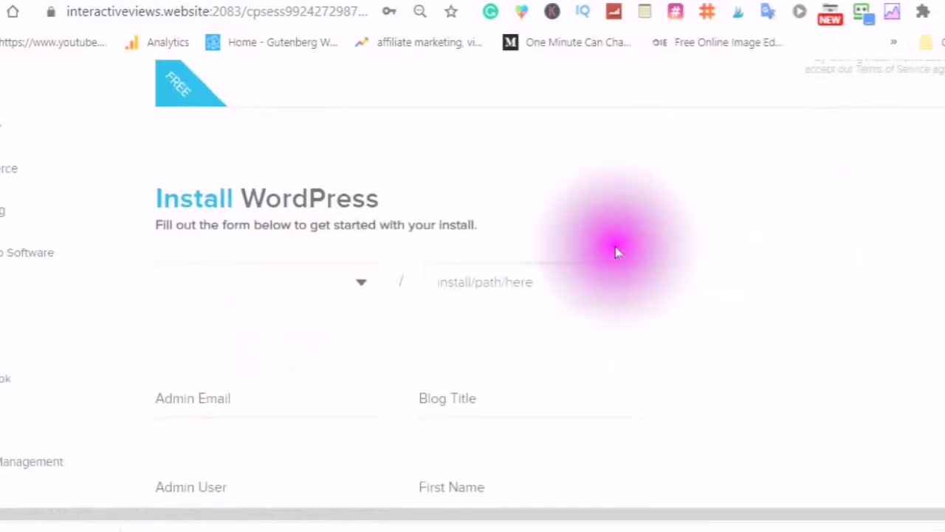
click(361, 284)
click(255, 349)
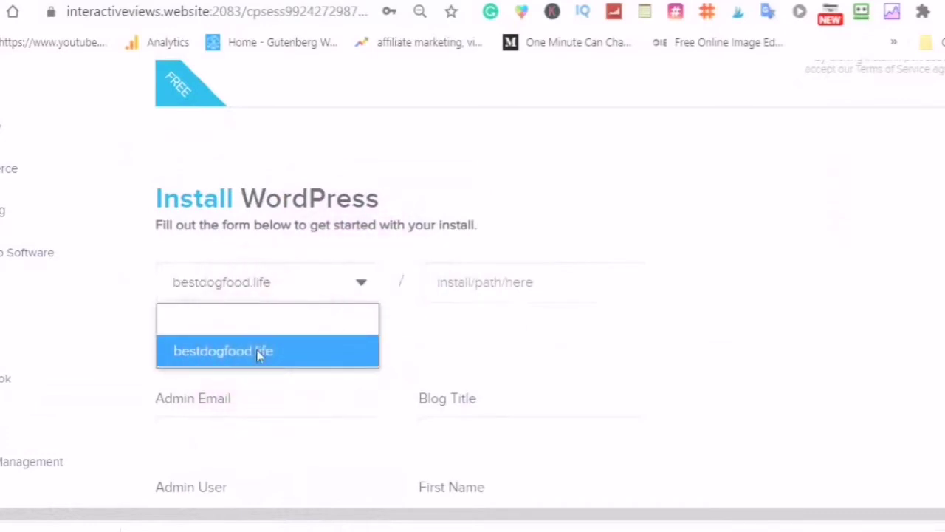
click(546, 282)
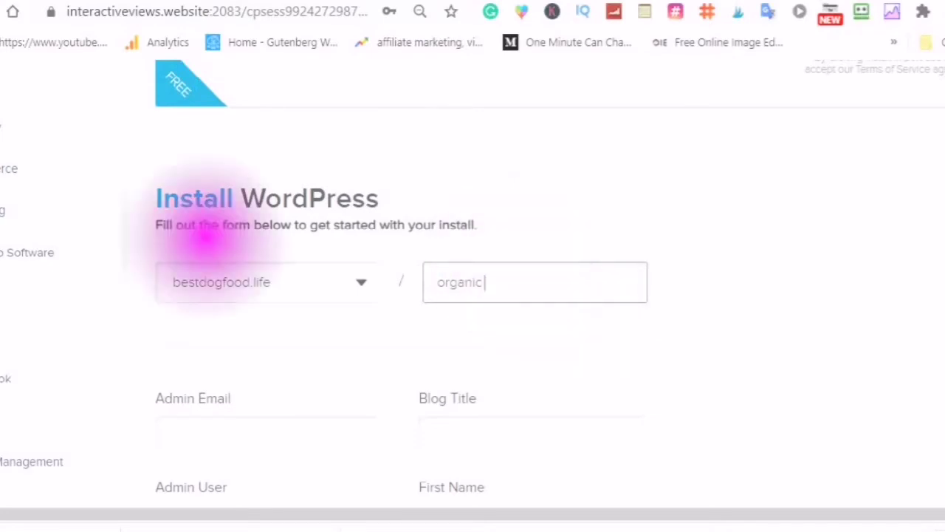
click(200, 436)
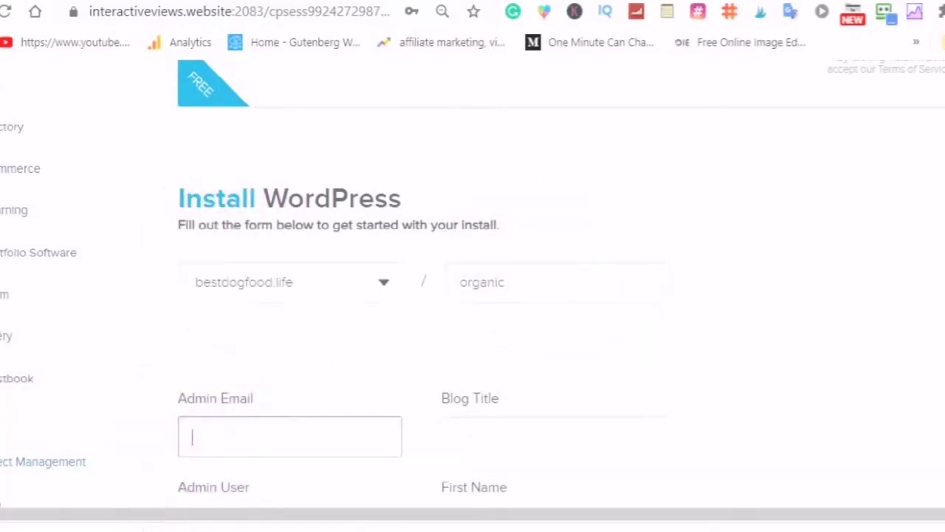
scroll(200, 435, down, 3)
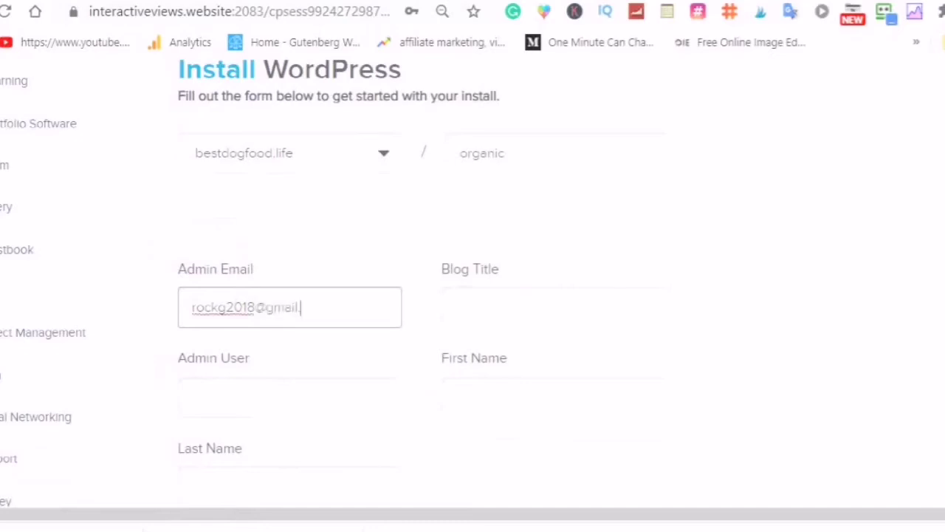
text(com)
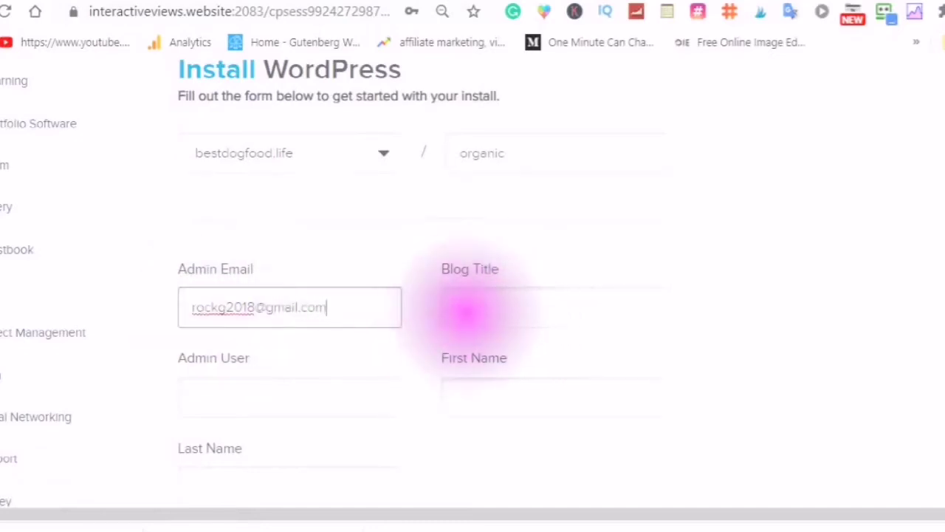
Enter blog title 'Best Organic Dog Food' and admin user 'admin'
click(467, 304)
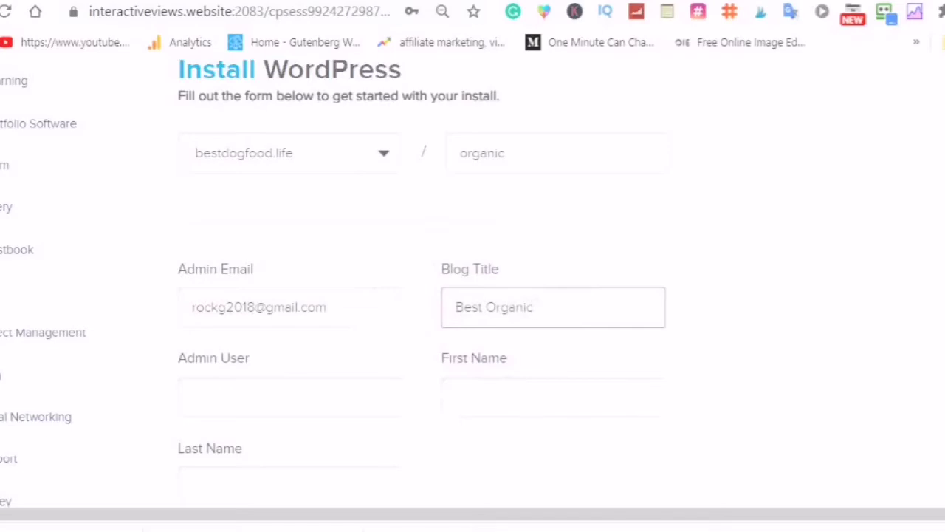
text(Best Organic Dog Food)
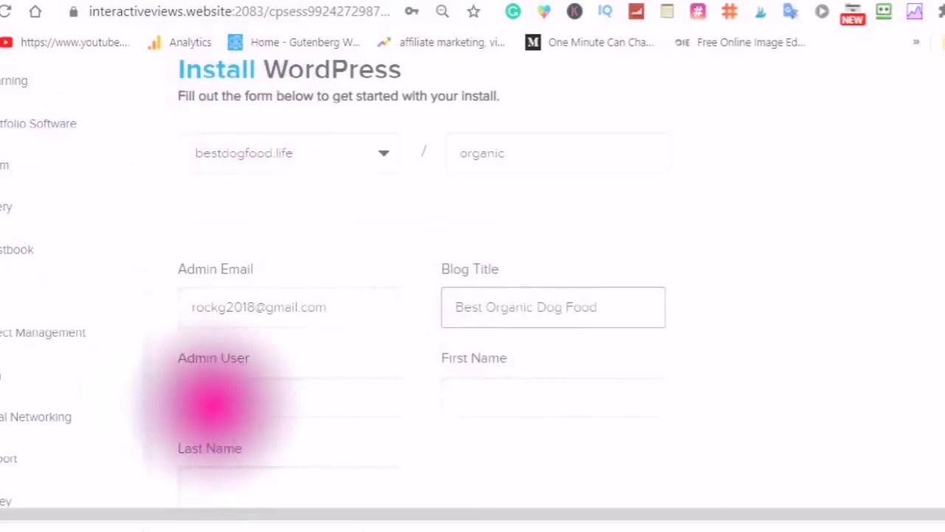
click(214, 399)
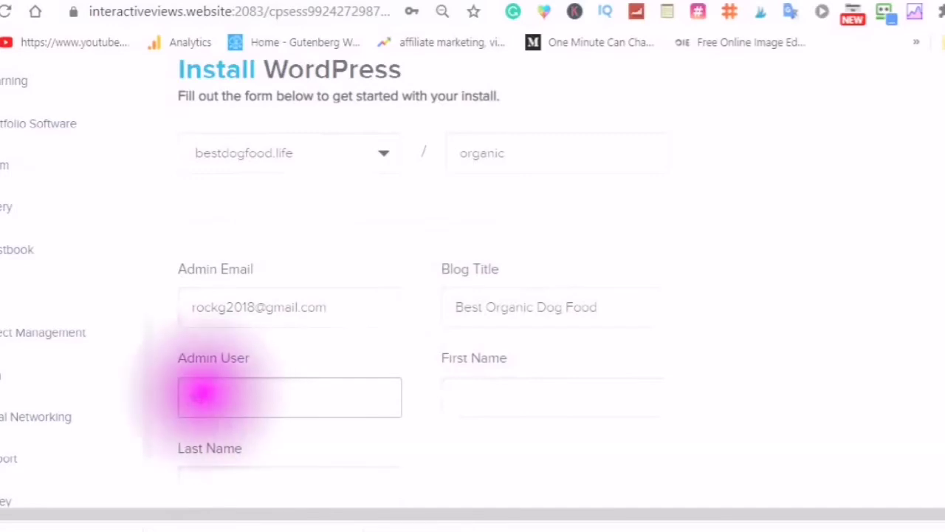
text(admin)
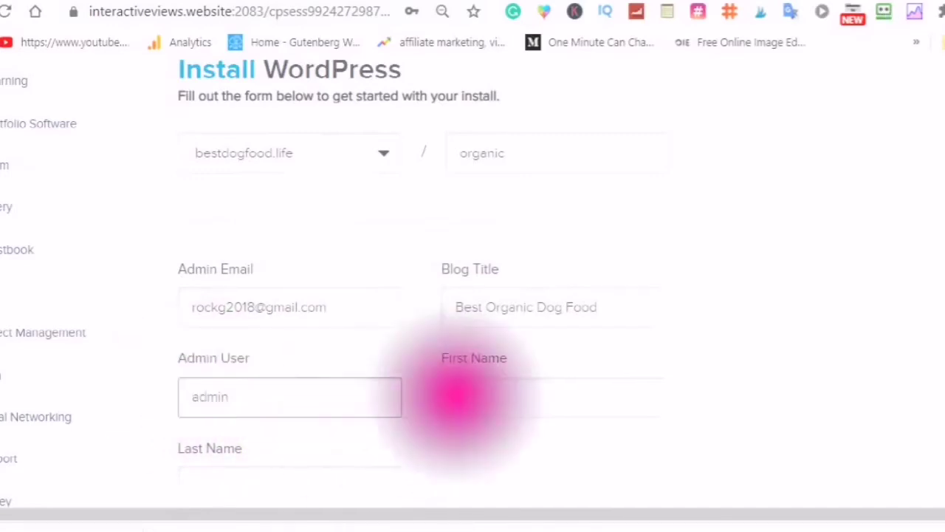
Enter the owner's first name, correcting it to start with a capital letter
click(458, 396)
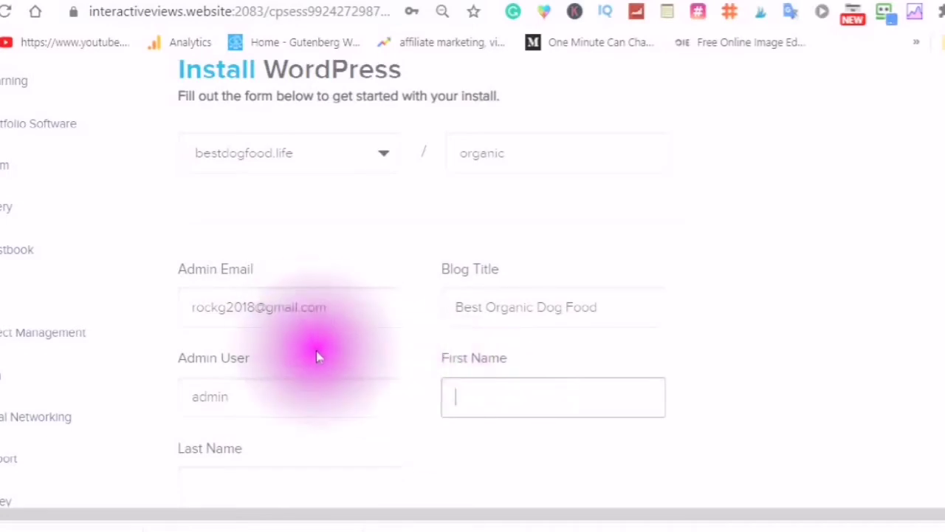
text(rochelle)
scroll(345, 362, down, 2)
click(456, 237)
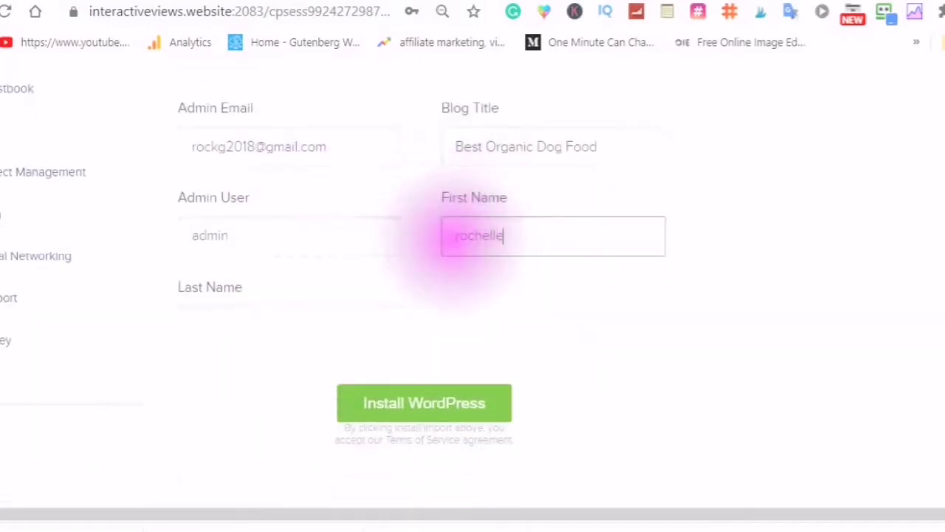
click(452, 237)
click(450, 236)
key(Delete)
text(R)
click(403, 220)
click(194, 325)
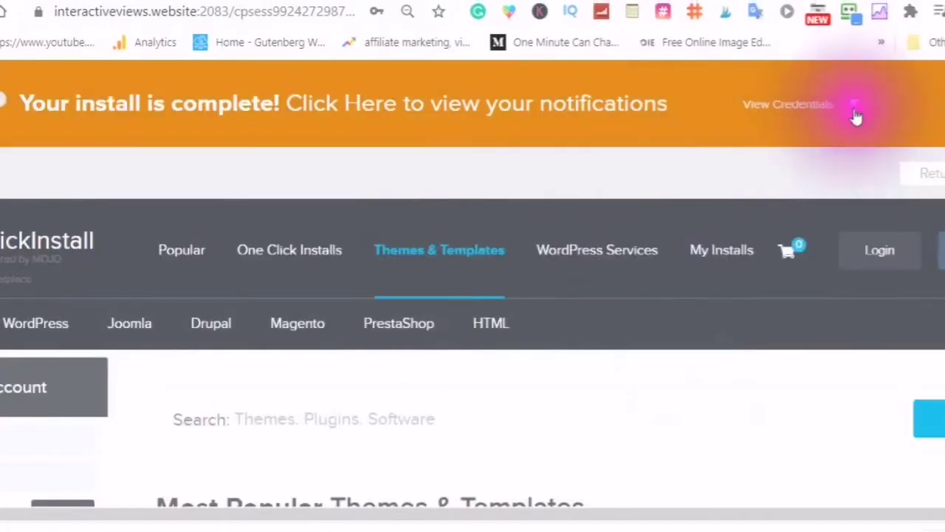
Install WordPress at bestdogfood.life/organic and display the new install's login credentials
click(855, 107)
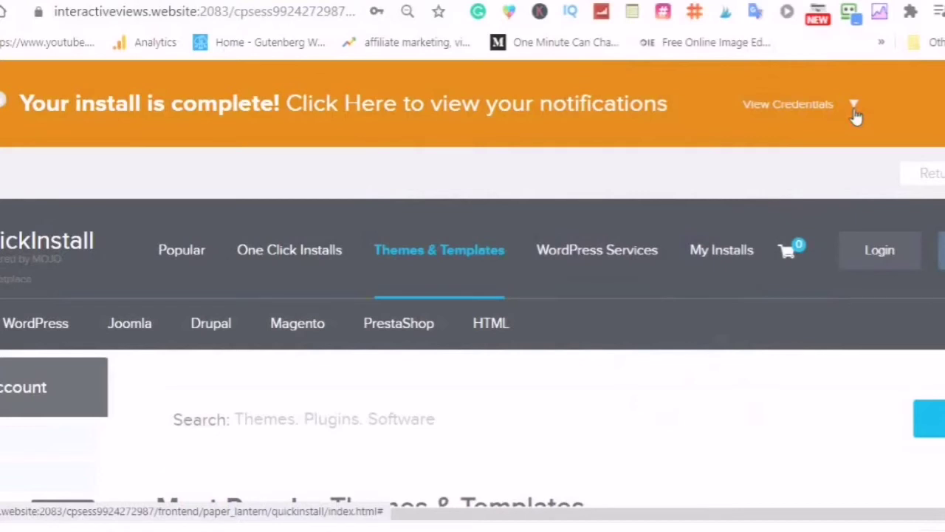
click(854, 109)
click(855, 109)
click(854, 110)
click(855, 114)
Copy the organic install's credentials and paste them into Notepad below the first site's
drag(491, 160, 724, 300)
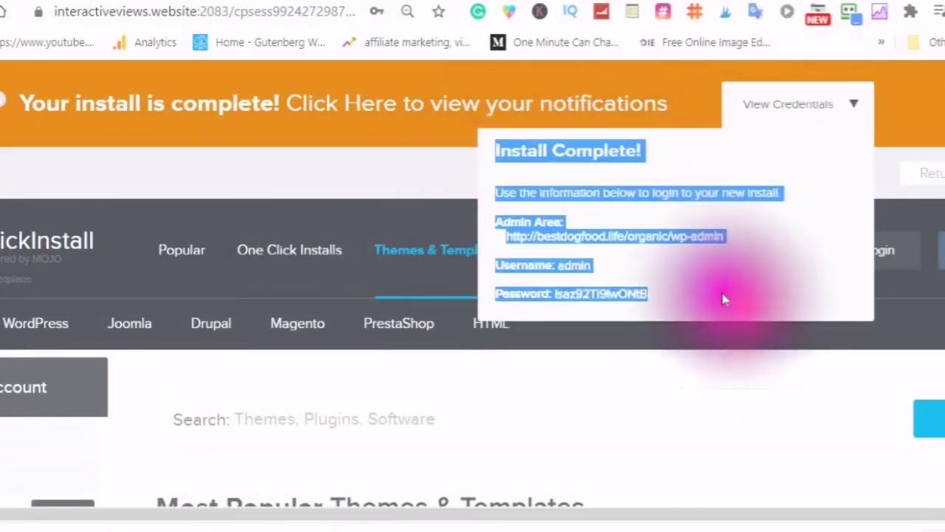
right_click(540, 238)
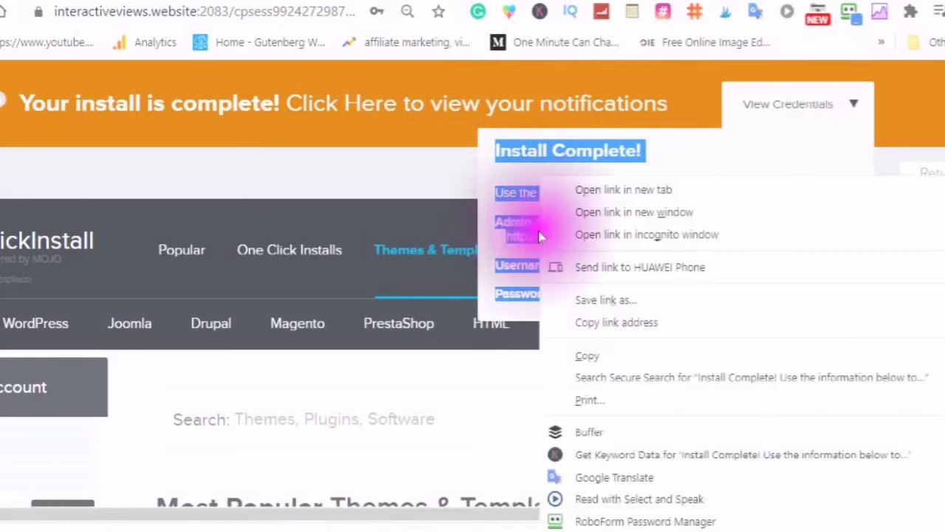
click(584, 358)
mouse_move(306, 516)
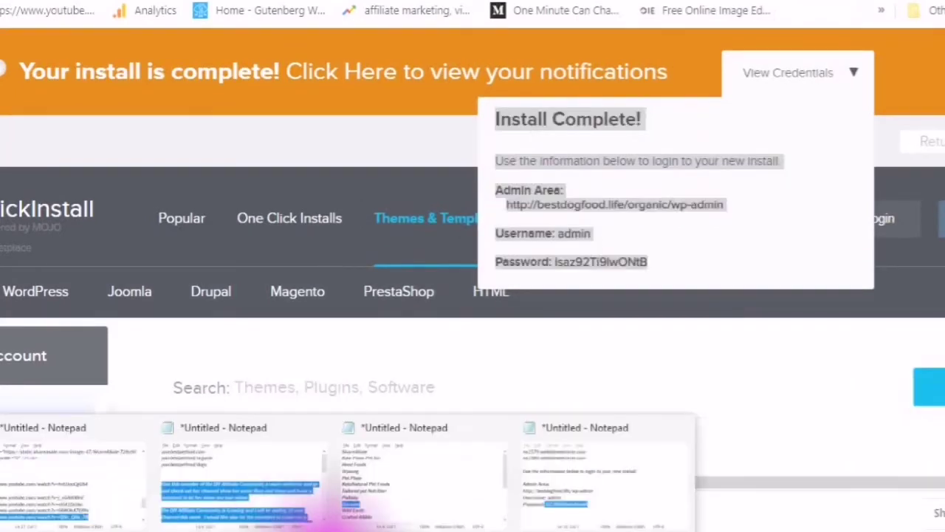
click(622, 479)
click(816, 347)
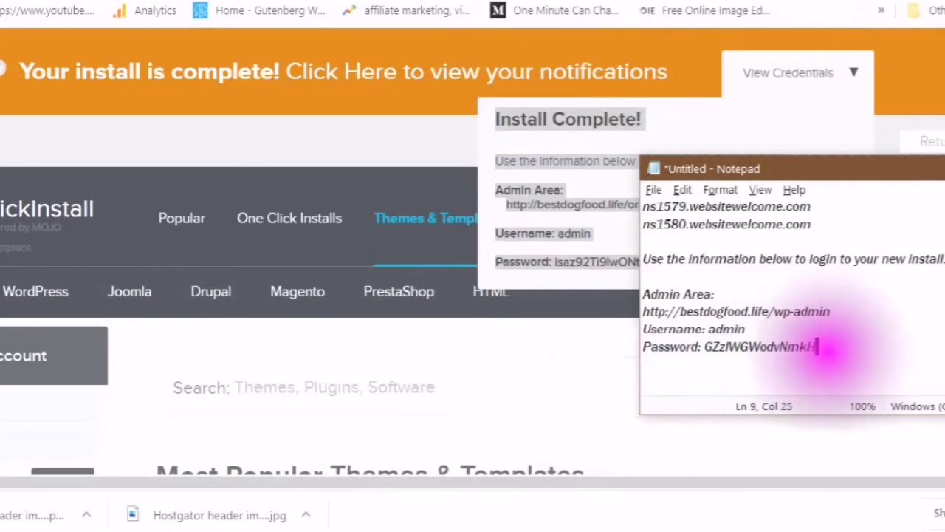
key(Return)
key(Return)
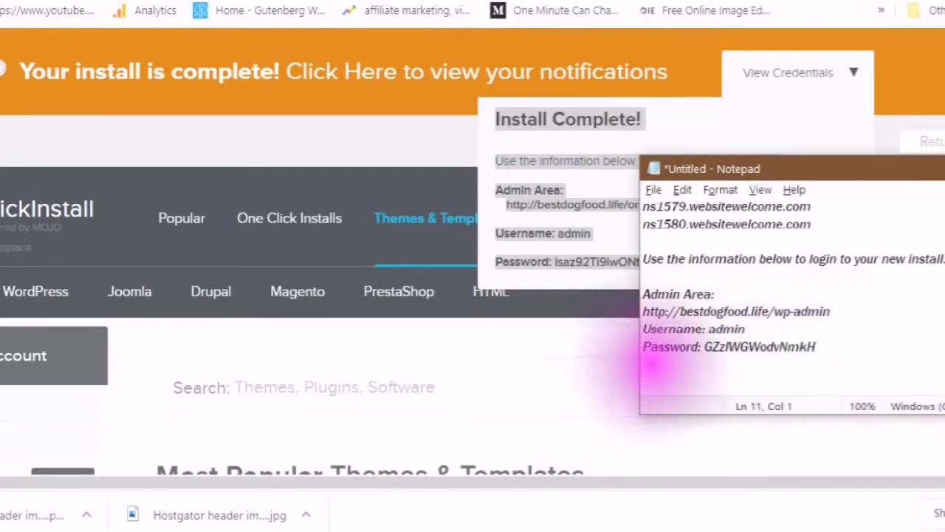
right_click(645, 373)
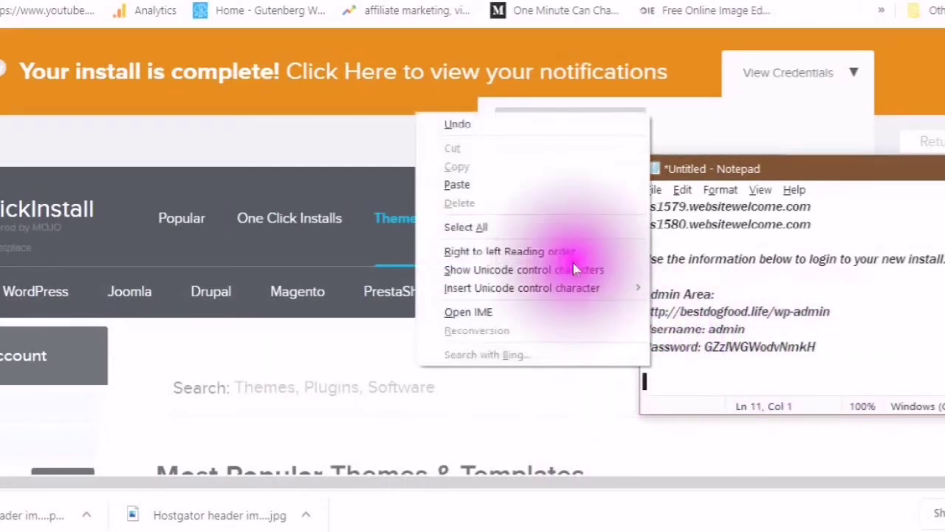
click(456, 184)
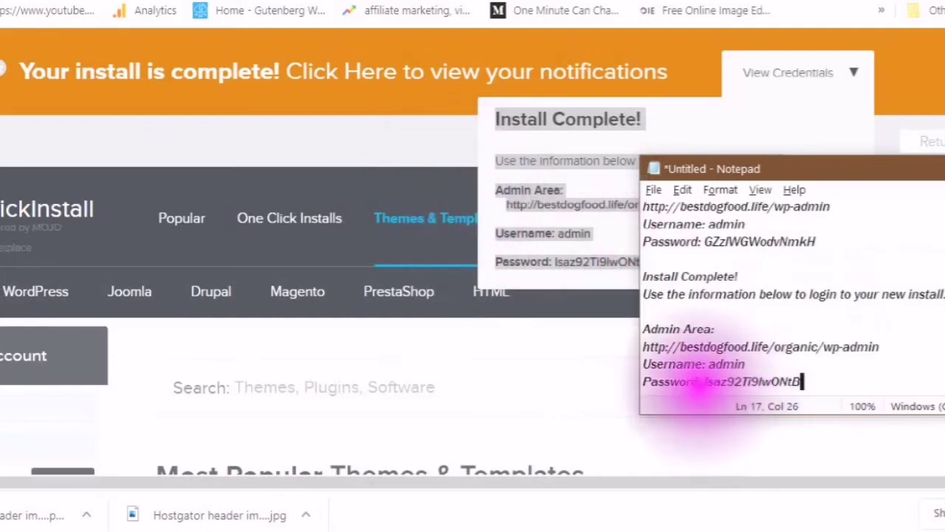
Copy the organic install's password from the Notepad entry
click(703, 381)
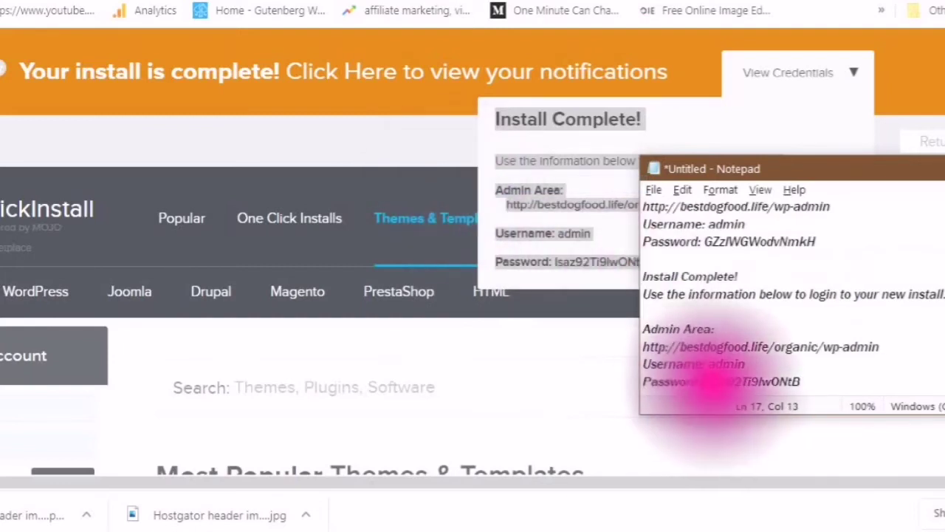
drag(703, 381, 802, 381)
right_click(757, 381)
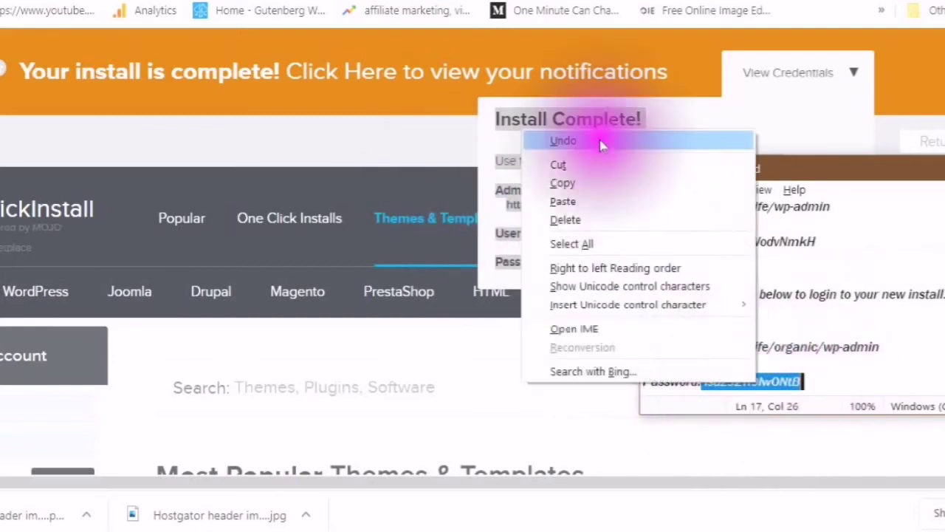
click(568, 184)
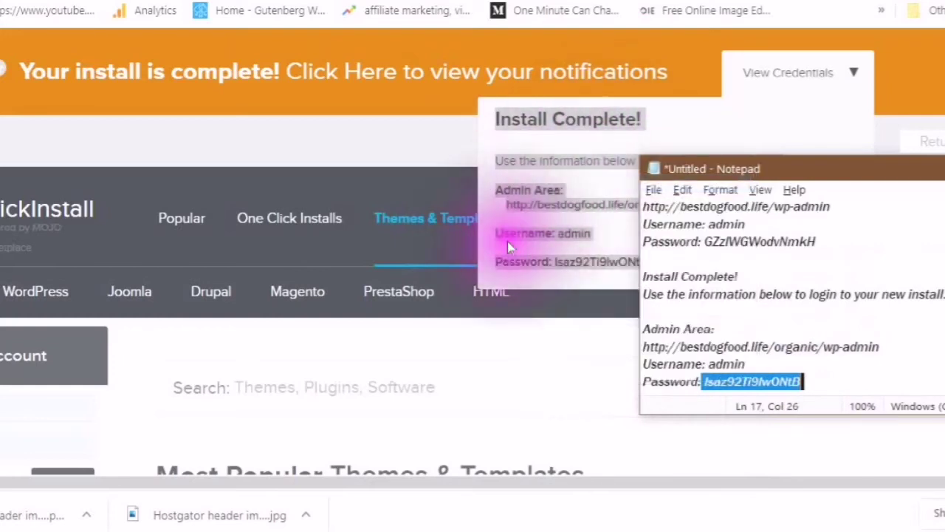
On the organic site's admin login page, enter username 'admin' and paste the copied password
click(563, 215)
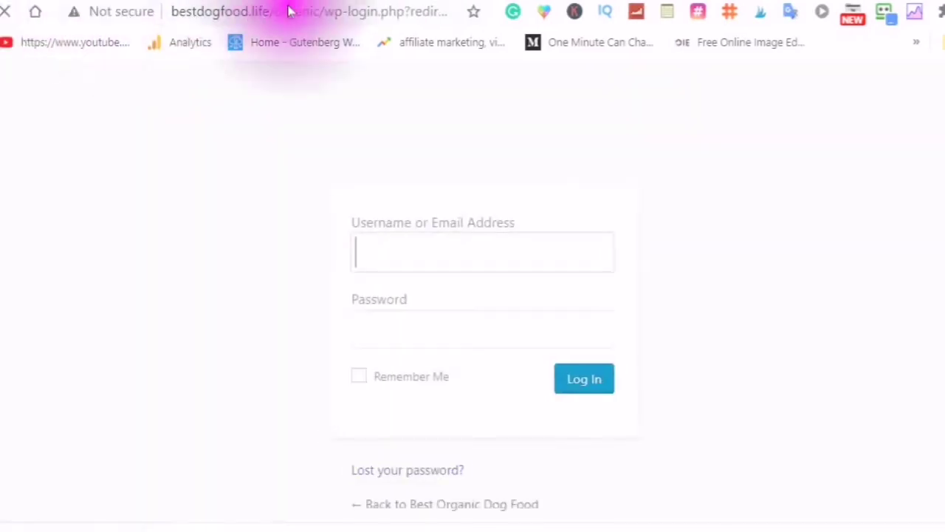
text(admin)
key(Tab)
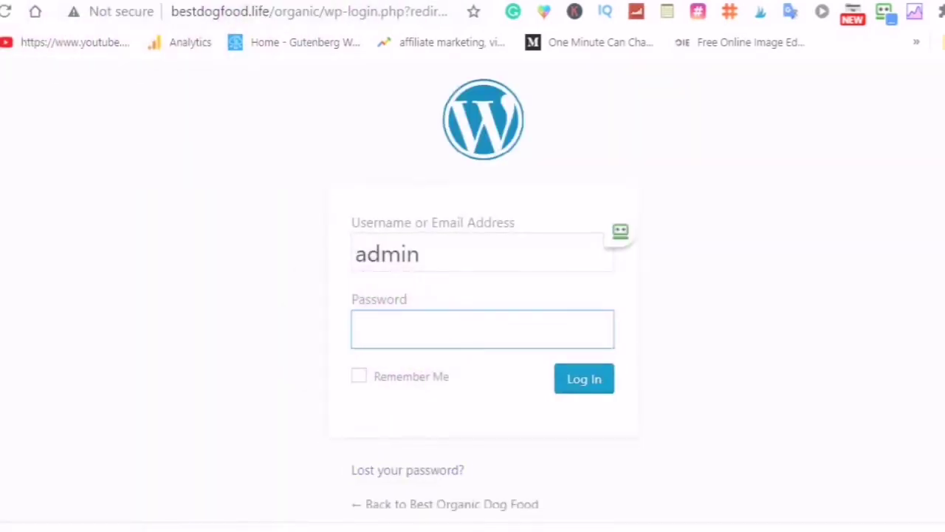
right_click(366, 325)
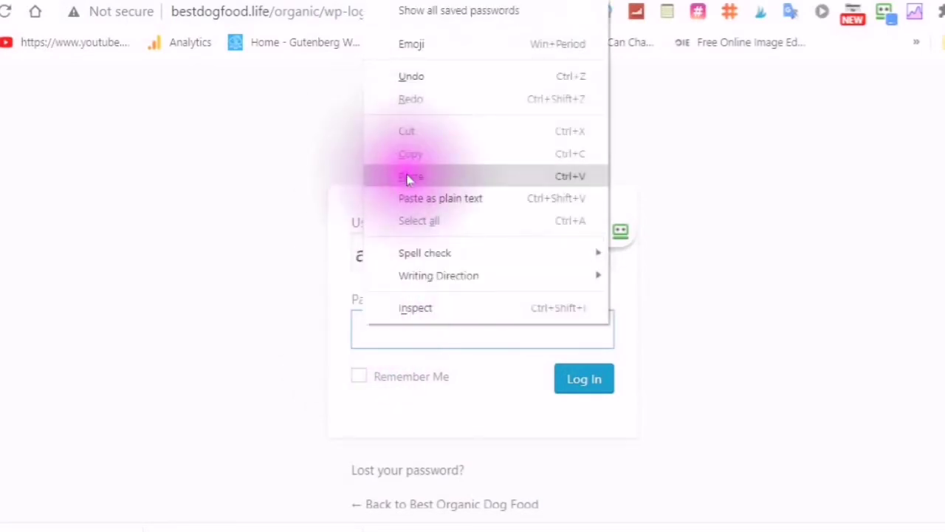
click(411, 176)
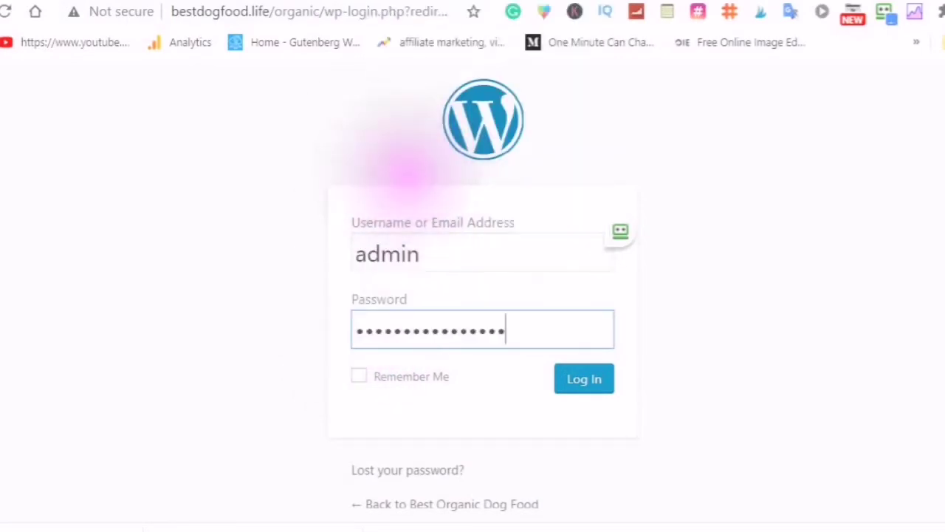
Log in with Remember Me checked and confirm the administration email is correct
click(358, 377)
click(584, 383)
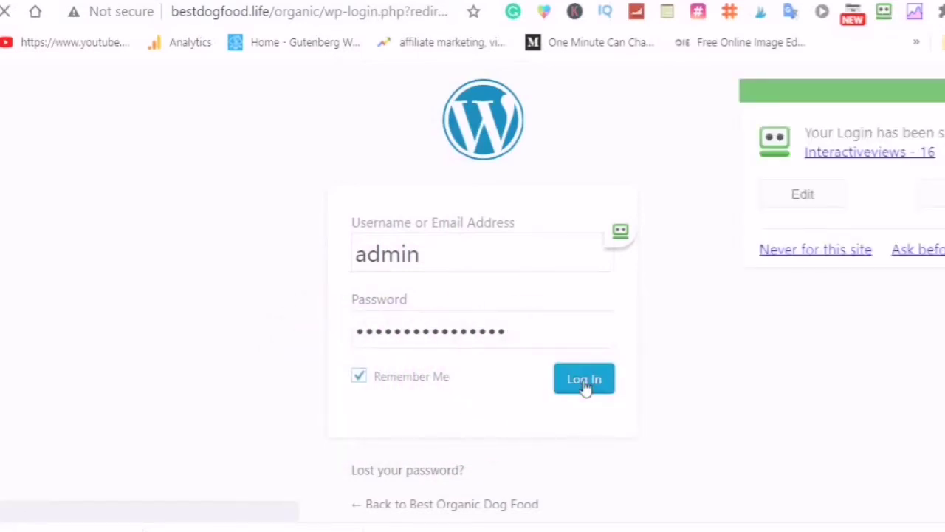
click(585, 392)
click(583, 392)
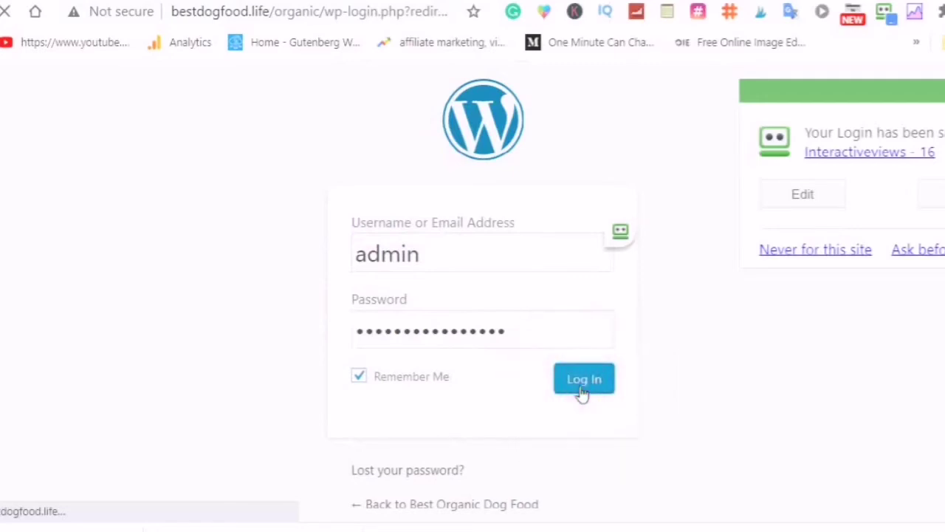
click(583, 393)
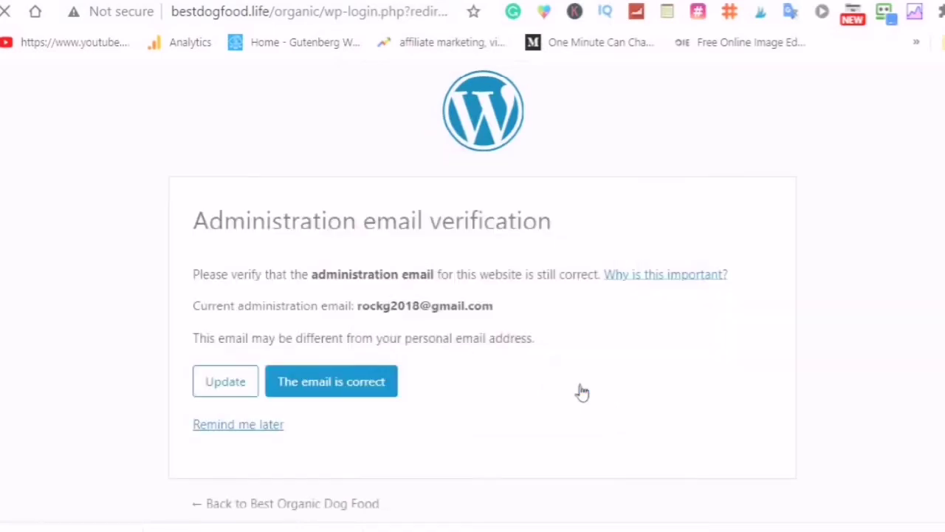
click(312, 383)
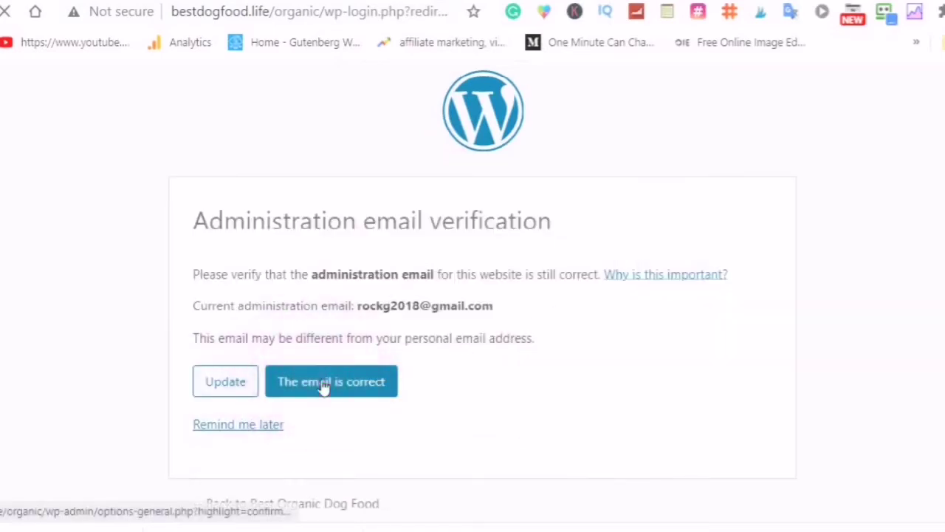
click(327, 388)
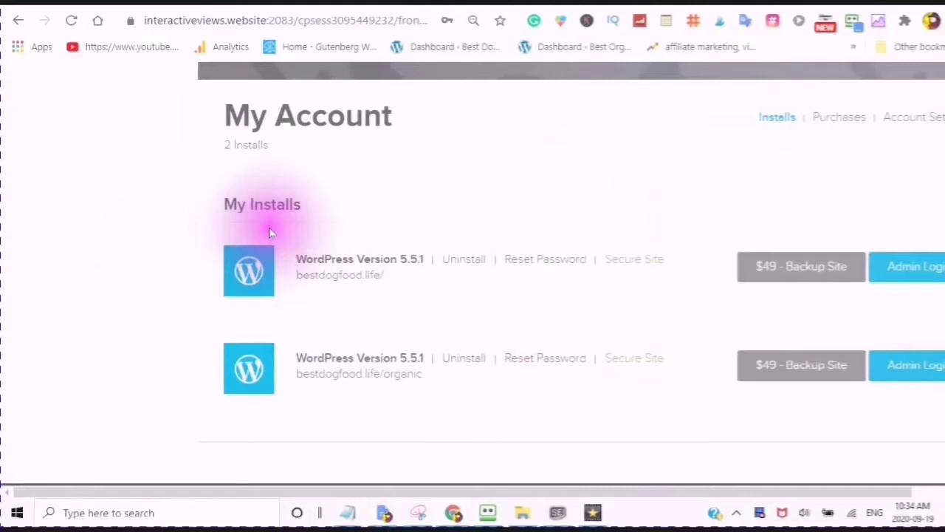
Use Admin Login beside the bestdogfood.life/ install in My Installs to reach its dashboard
click(230, 193)
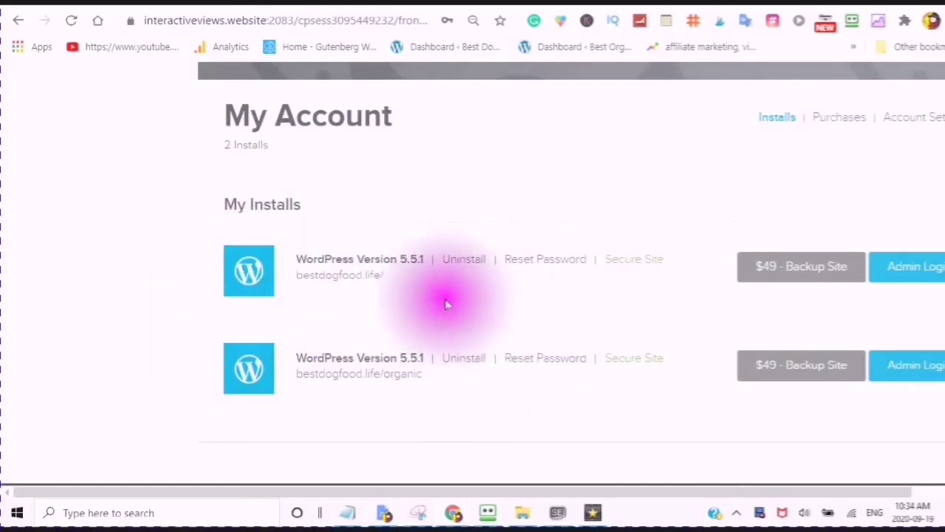
scroll(413, 298, up, 1)
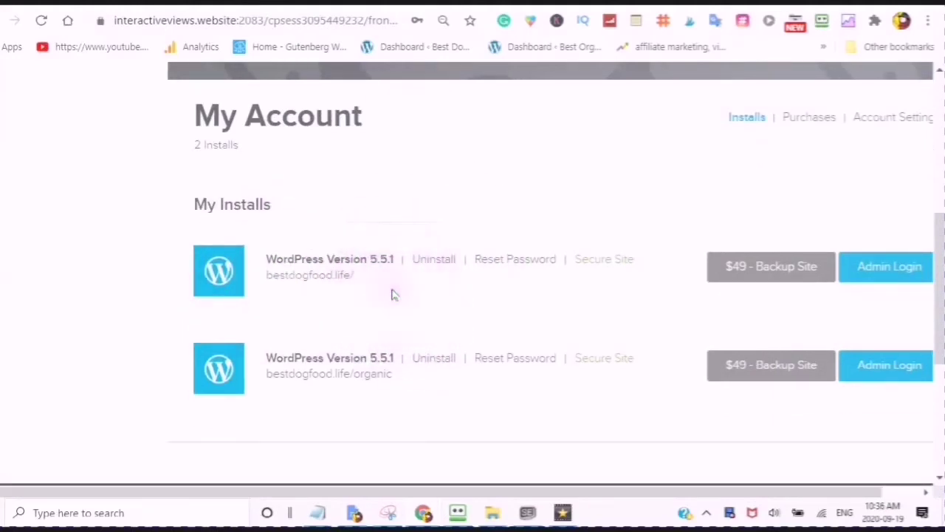
click(429, 299)
scroll(413, 290, up, 1)
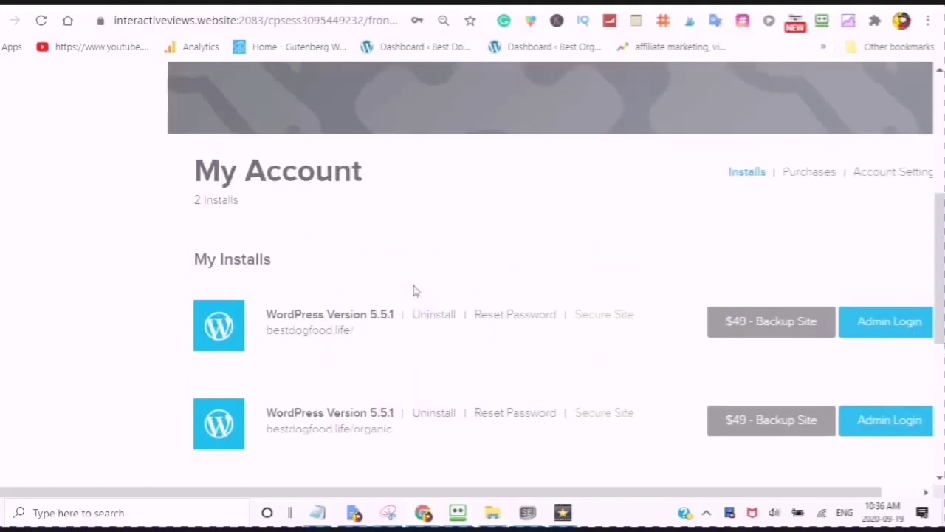
scroll(414, 290, down, 1)
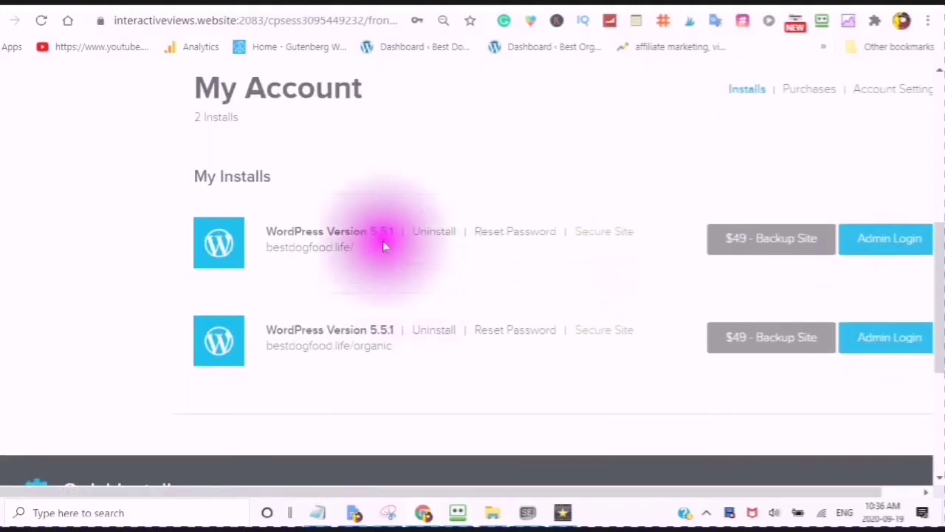
click(854, 247)
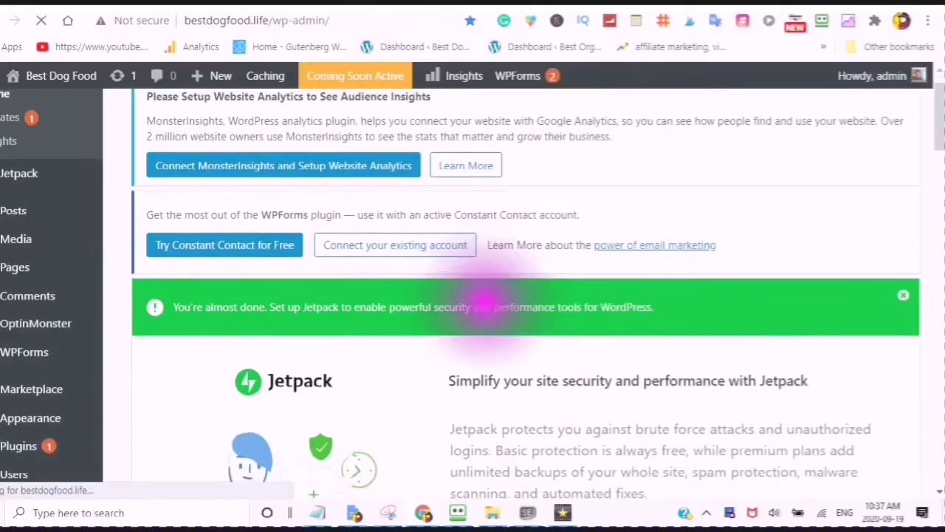
scroll(490, 320, up, 3)
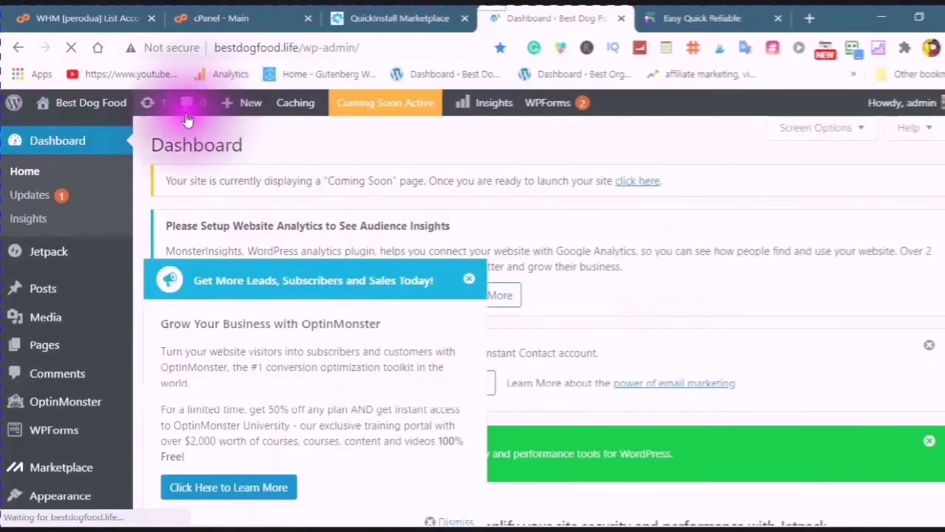
click(189, 103)
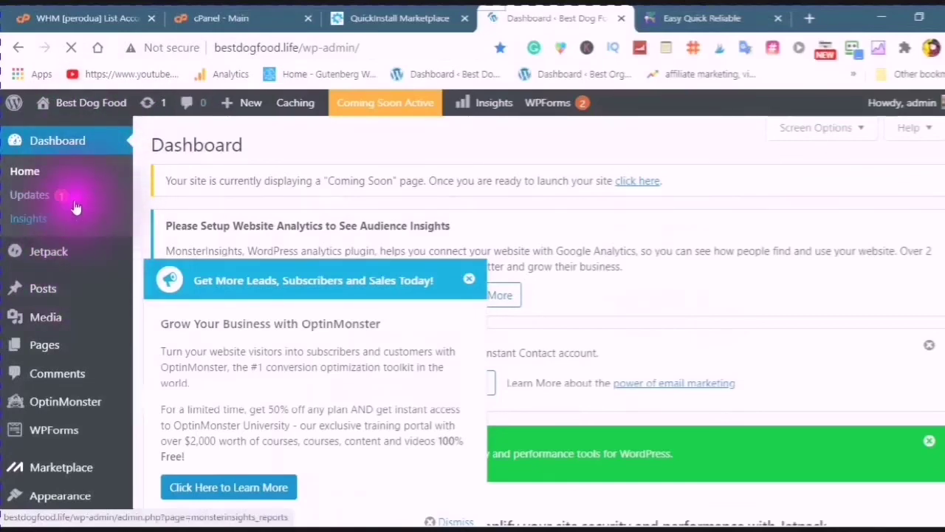
scroll(74, 274, down, 2)
scroll(74, 307, down, 4)
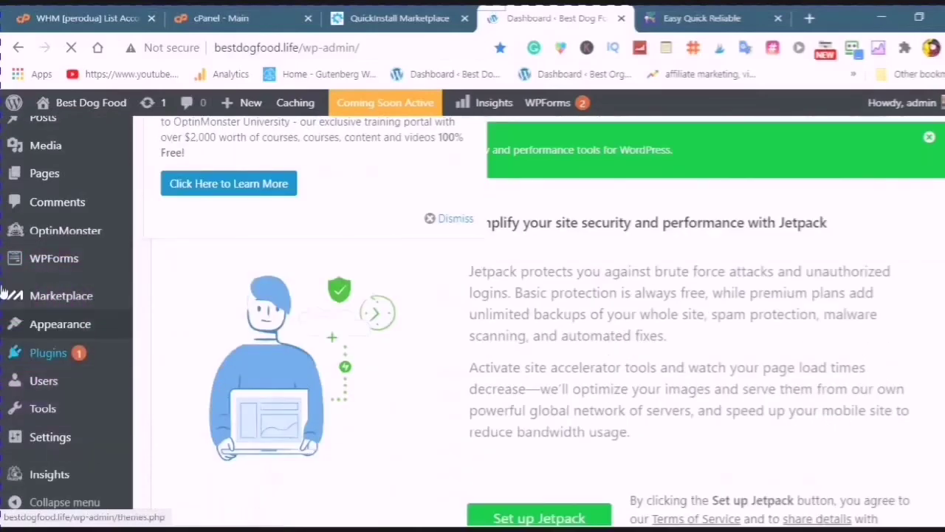
scroll(74, 388, down, 2)
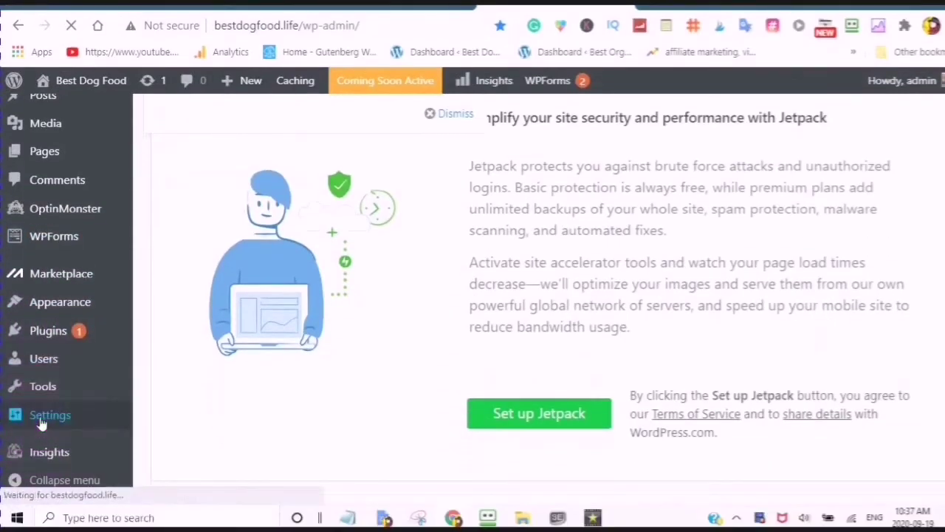
click(39, 332)
scroll(141, 209, up, 4)
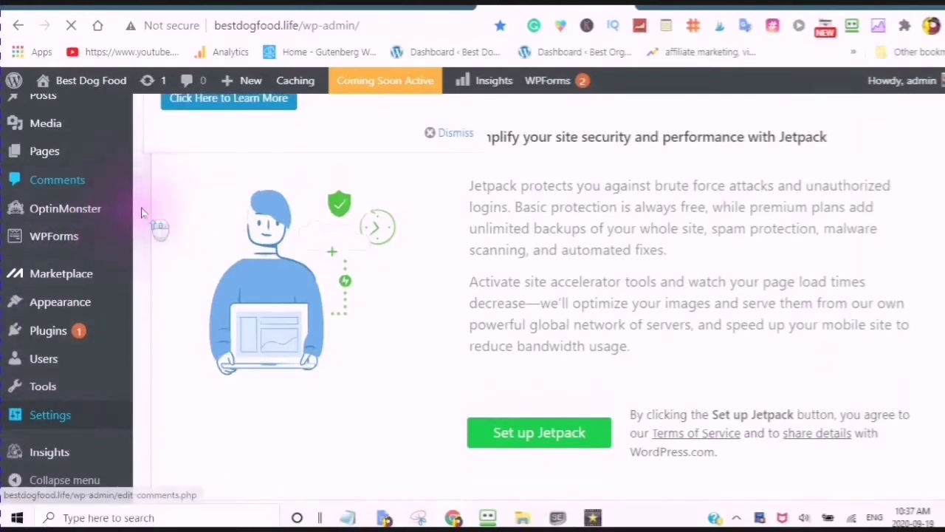
scroll(145, 229, up, 2)
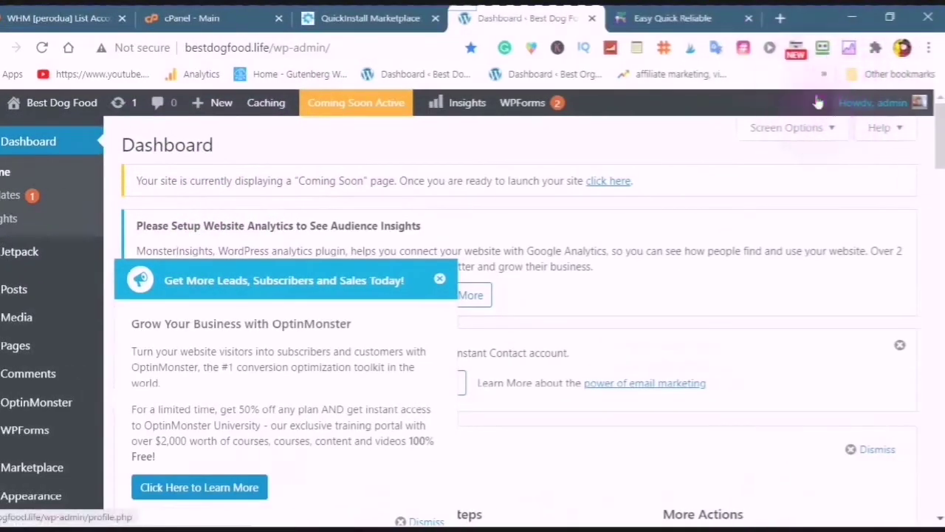
mouse_move(846, 82)
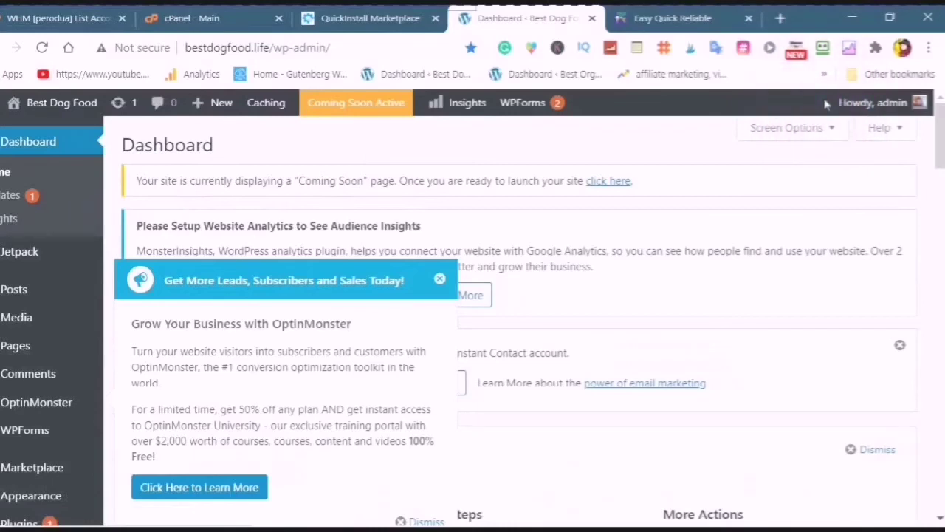
click(826, 104)
click(825, 104)
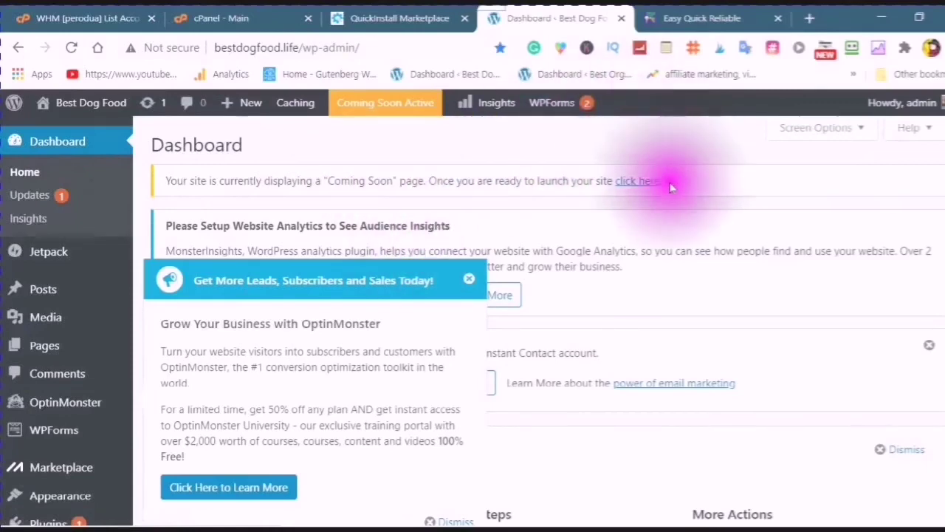
scroll(664, 207, down, 2)
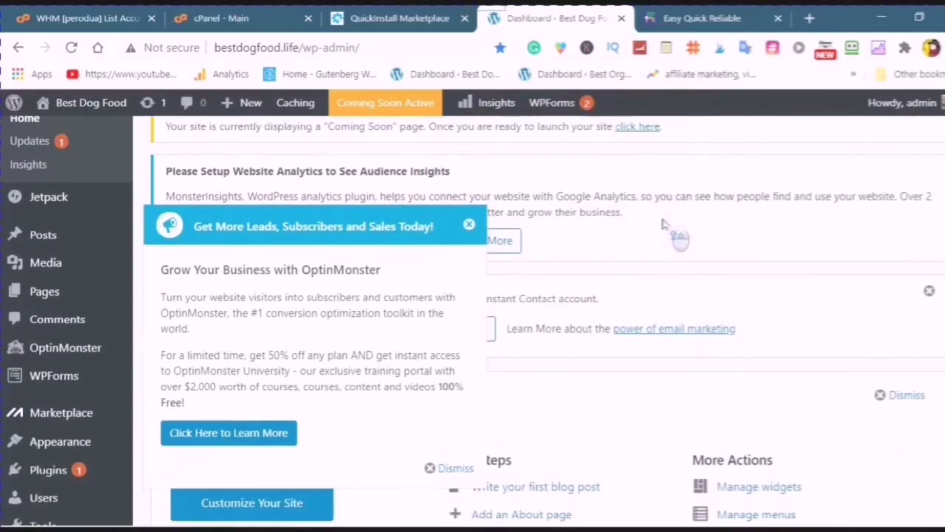
scroll(663, 222, up, 2)
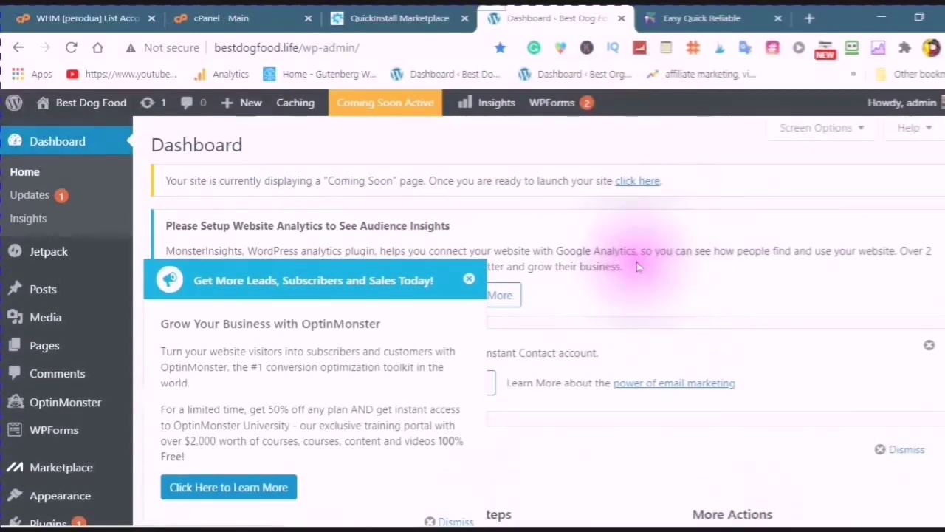
scroll(641, 259, down, 1)
scroll(638, 266, down, 1)
scroll(633, 268, up, 2)
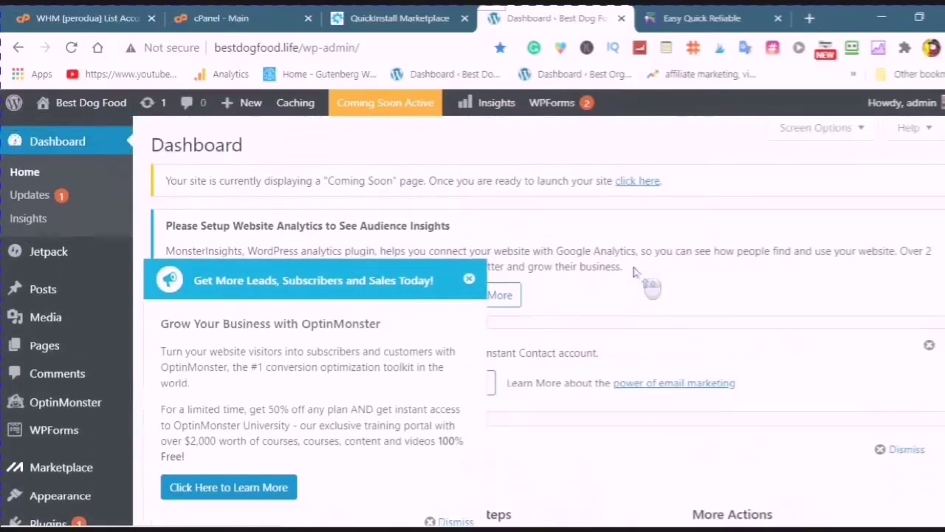
click(612, 238)
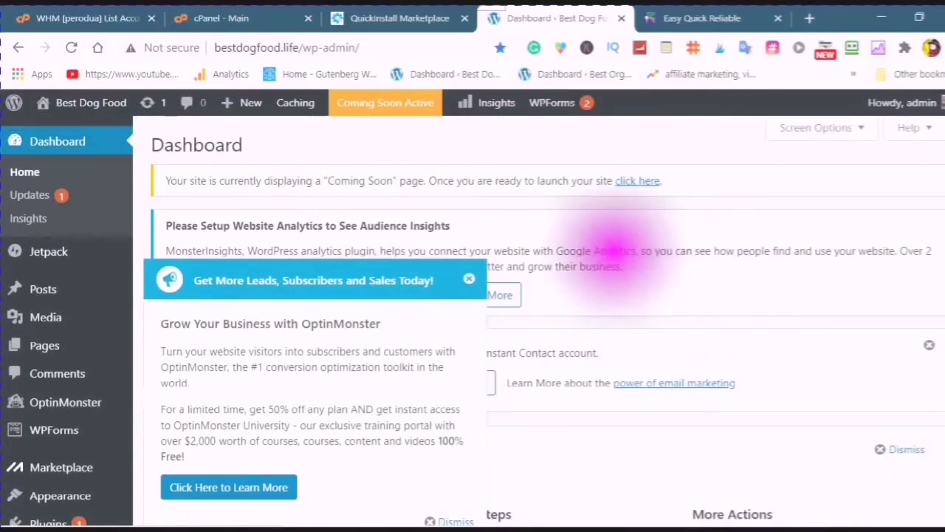
click(245, 146)
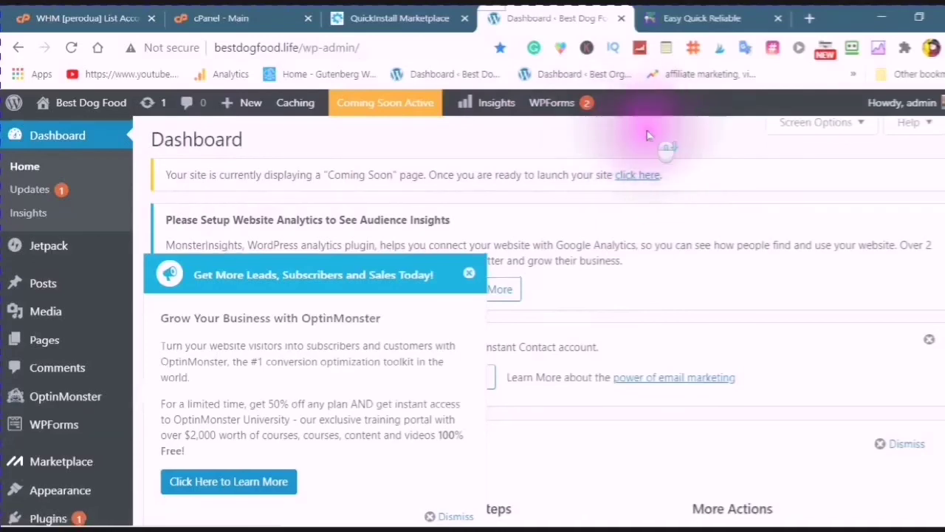
scroll(662, 155, down, 2)
scroll(643, 177, up, 1)
scroll(650, 185, up, 1)
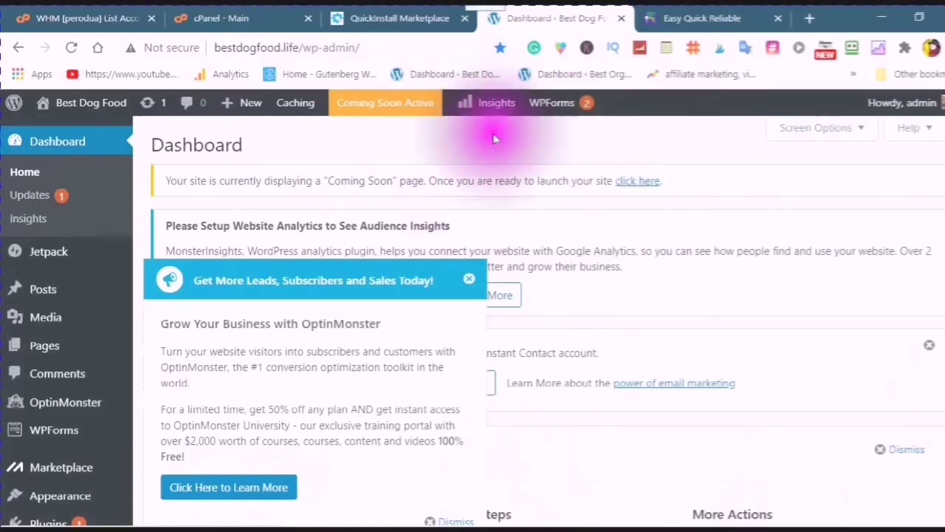
scroll(509, 159, down, 2)
scroll(501, 152, up, 2)
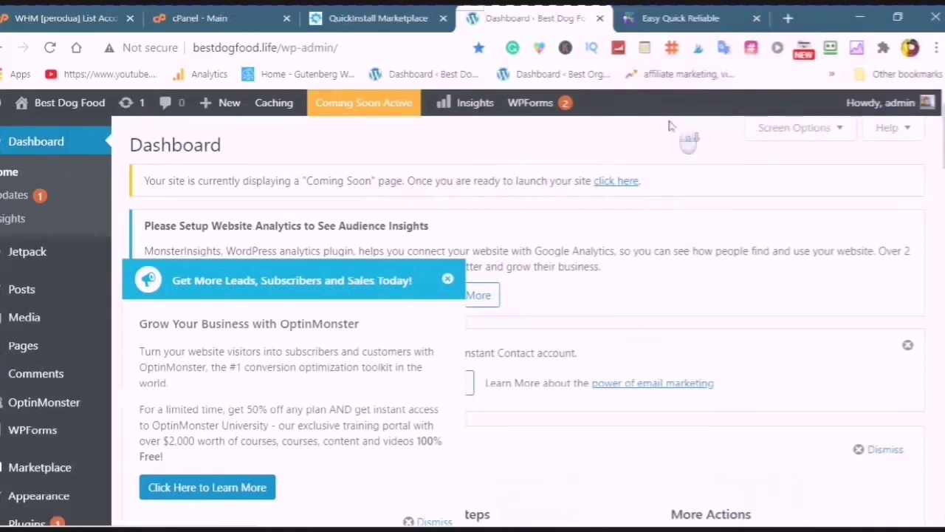
scroll(668, 124, down, 2)
scroll(670, 122, up, 2)
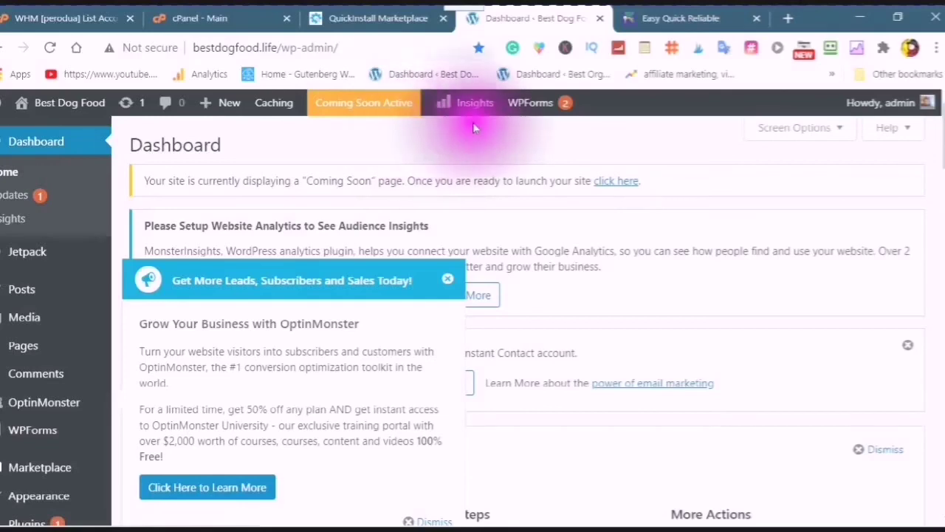
scroll(460, 134, down, 2)
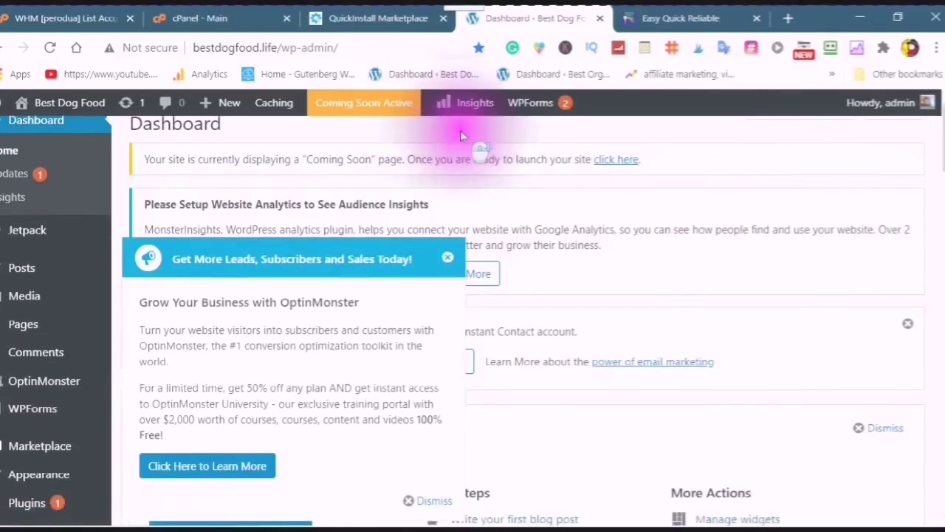
scroll(460, 136, up, 2)
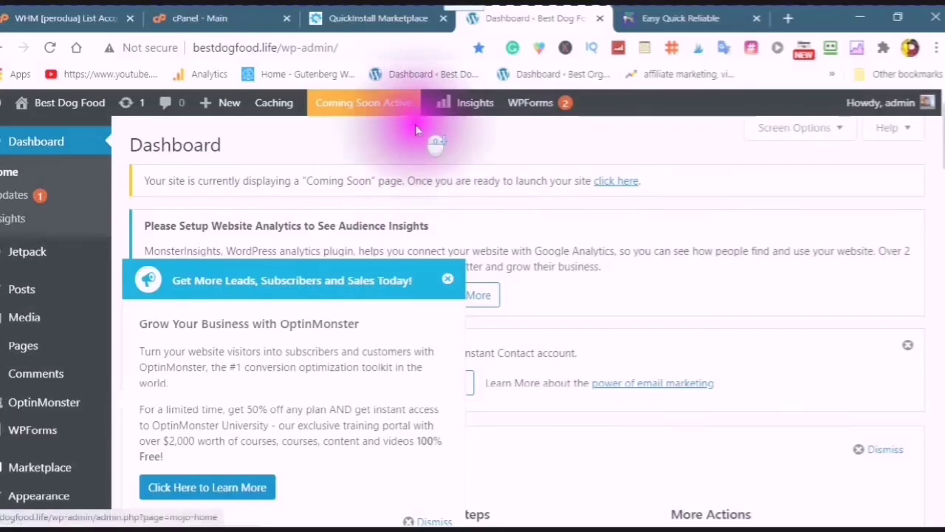
scroll(415, 127, down, 1)
scroll(415, 164, up, 1)
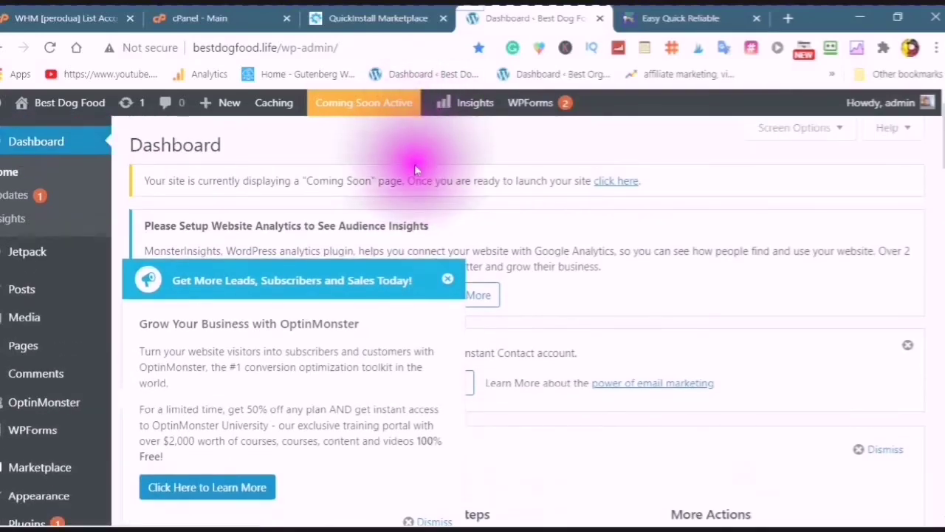